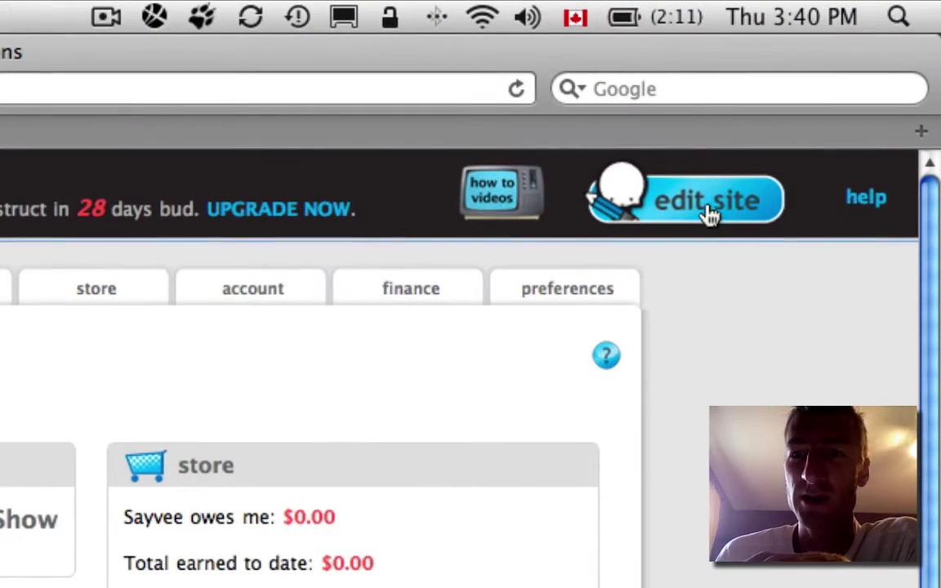
Open the site for editing and reorder its menu so HOME comes first and BLOG sits between EVENTS and CONTACT.
click(716, 206)
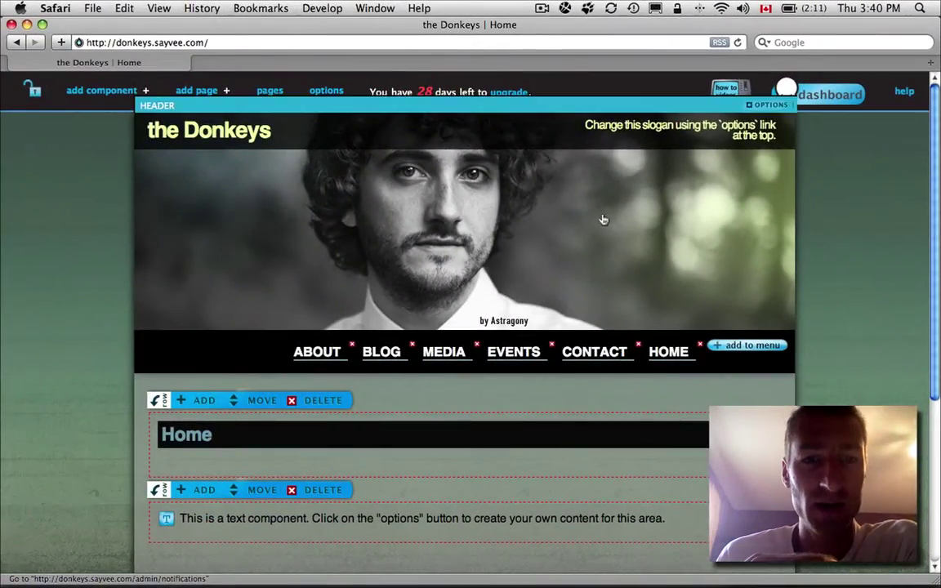
scroll(593, 230, down, 1)
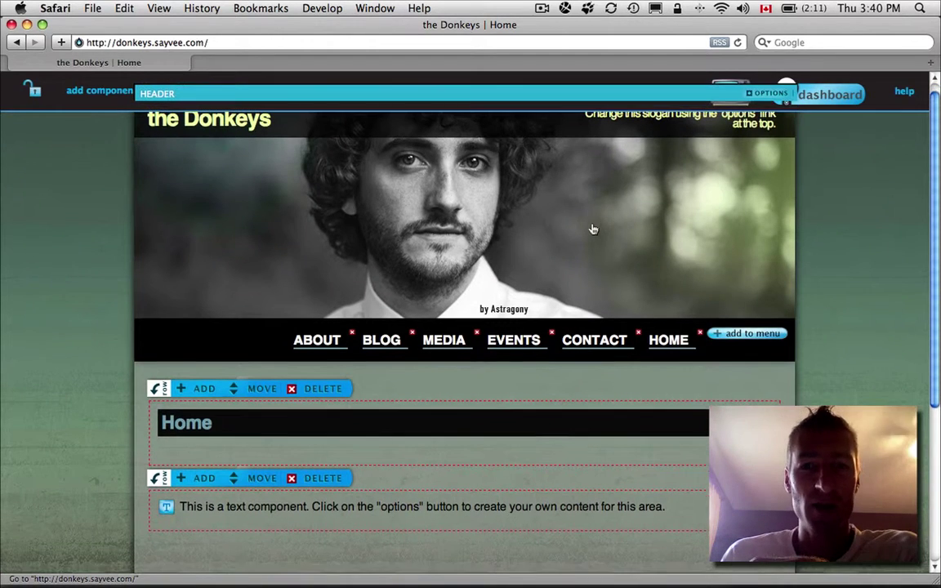
scroll(600, 262, up, 1)
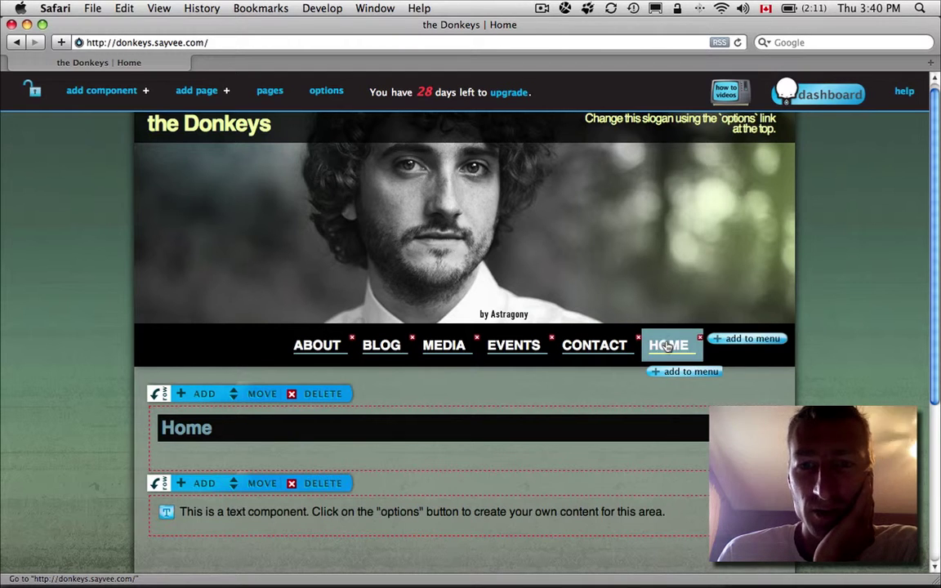
drag(668, 346, 313, 347)
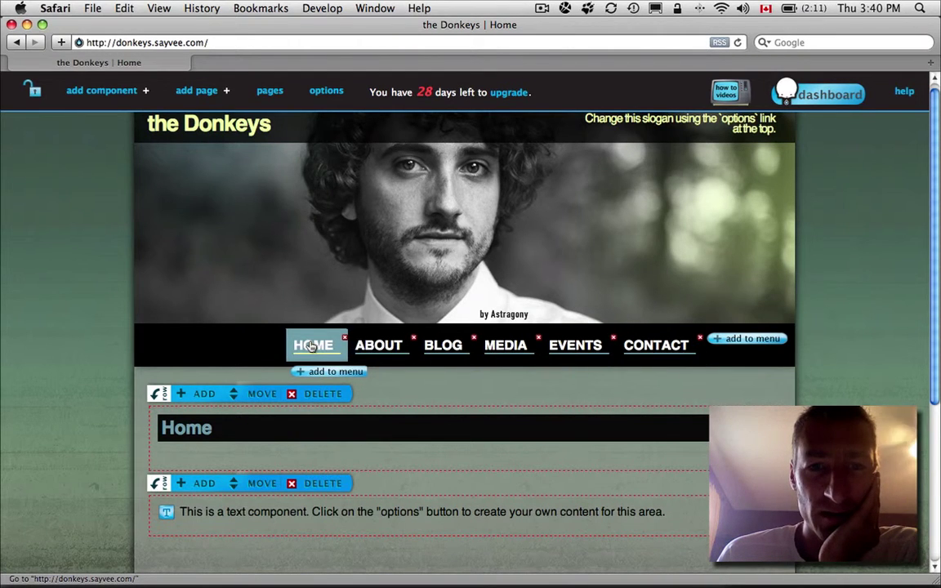
drag(441, 347, 602, 350)
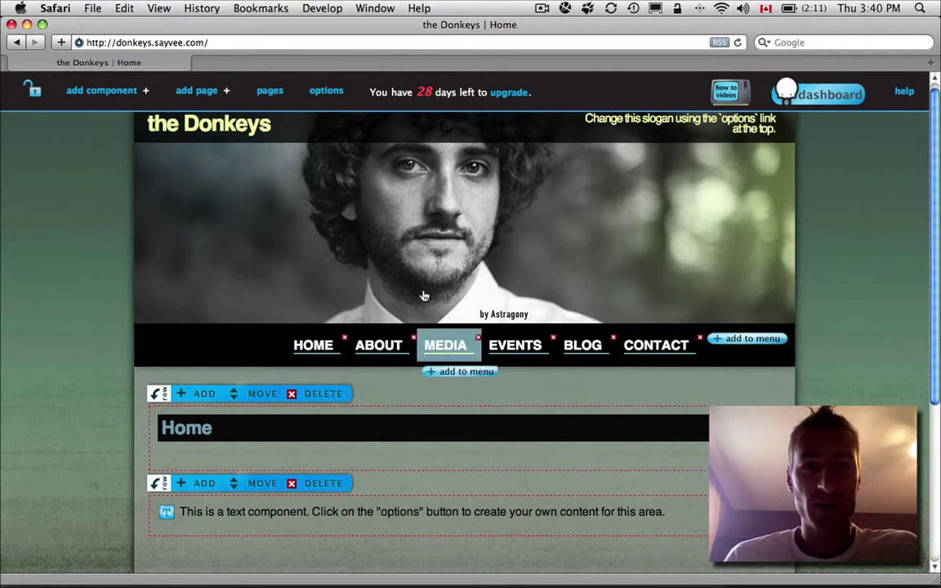
Set the site title to "the Donkey Doods" and the slogan to "Kicking it", and save both.
mouse_move(209, 181)
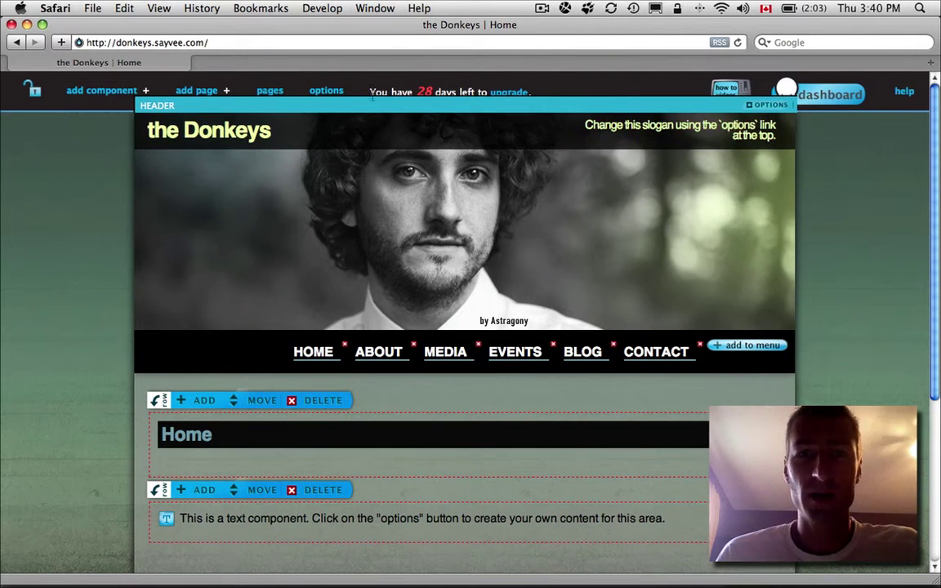
click(327, 91)
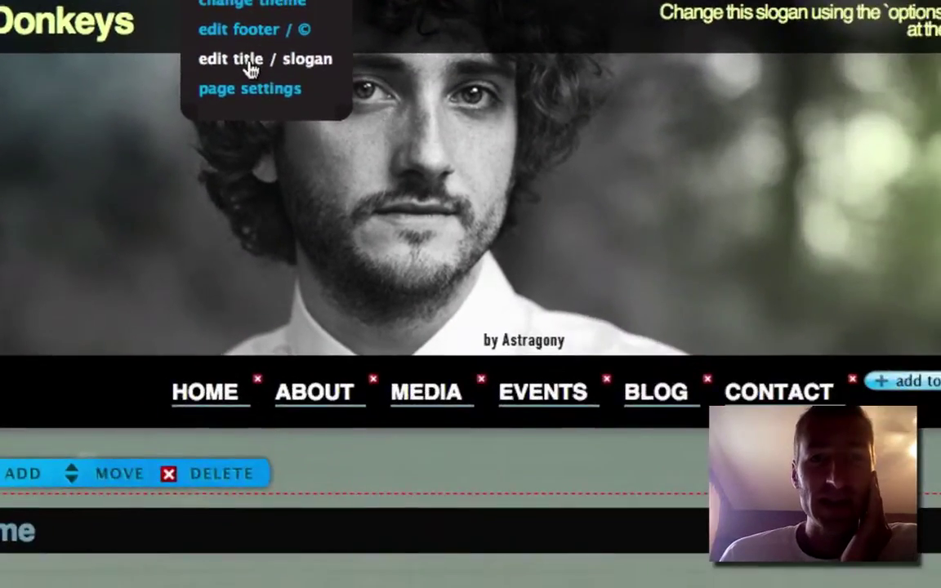
click(384, 275)
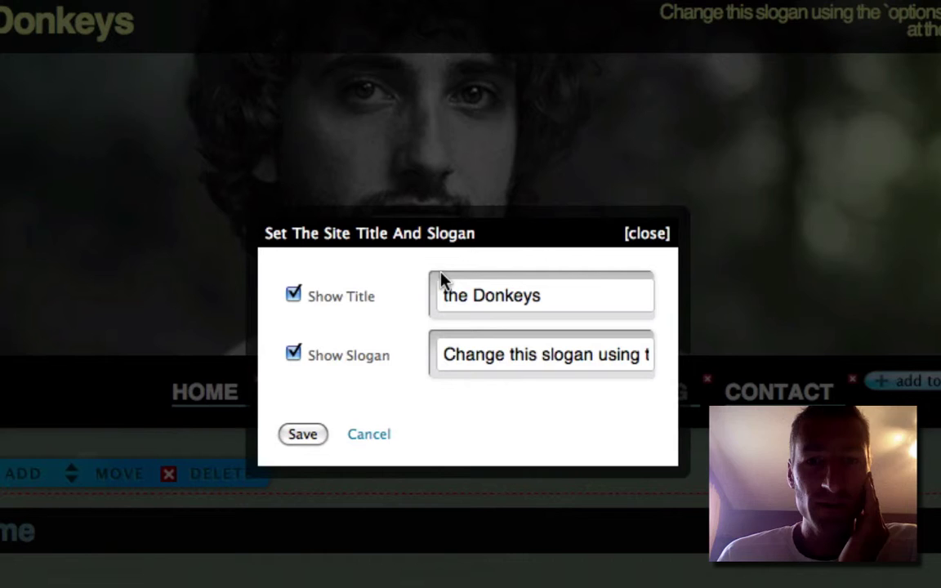
click(564, 298)
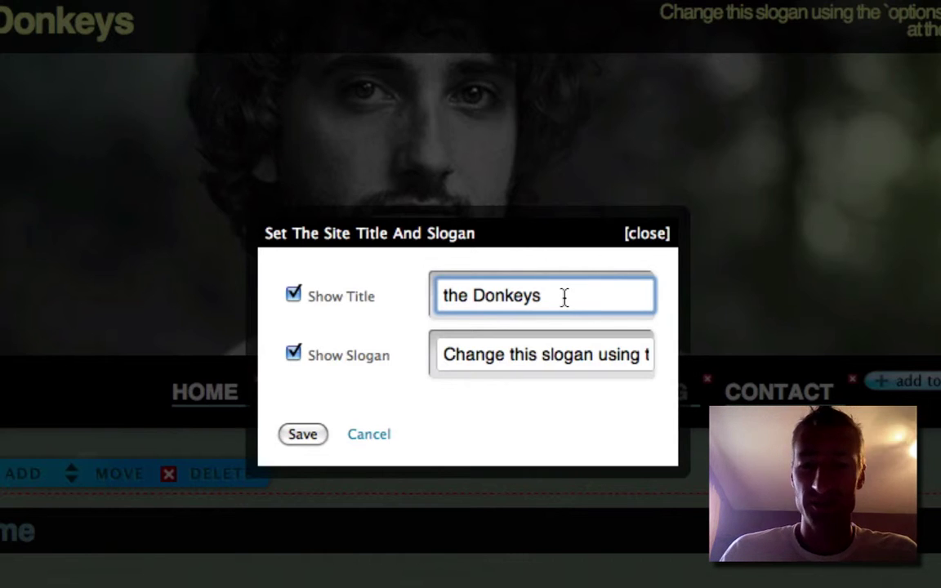
key(BackSpace)
text(Doods)
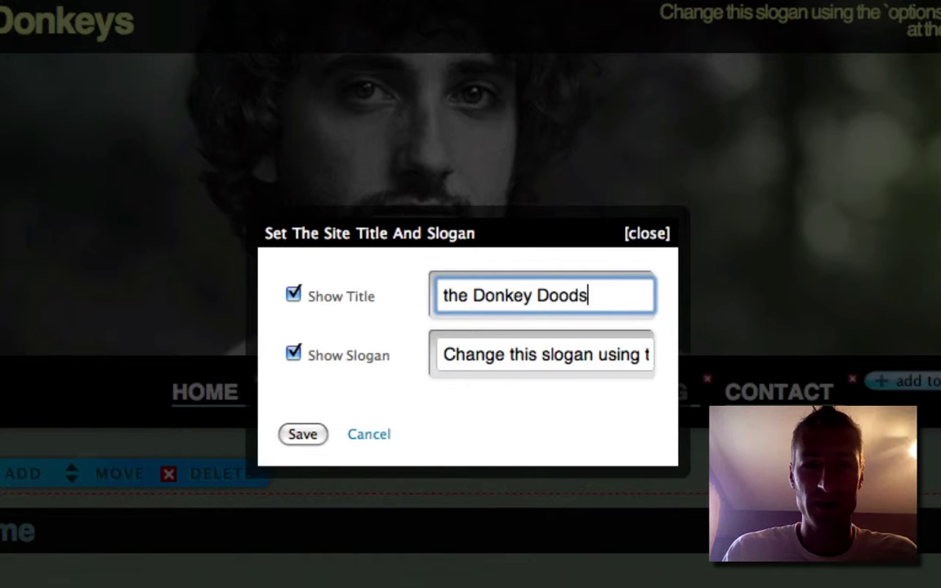
triple_click(536, 351)
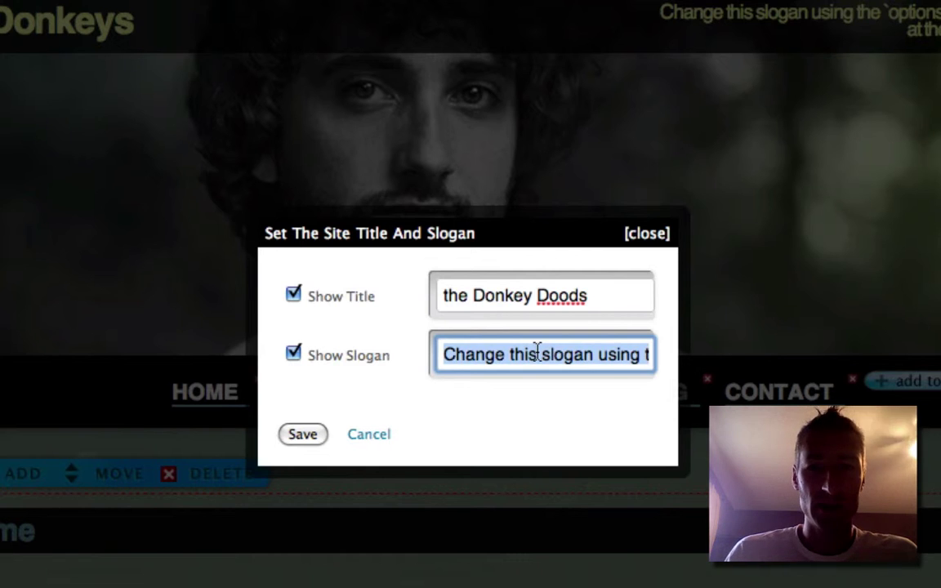
text(Kicking it)
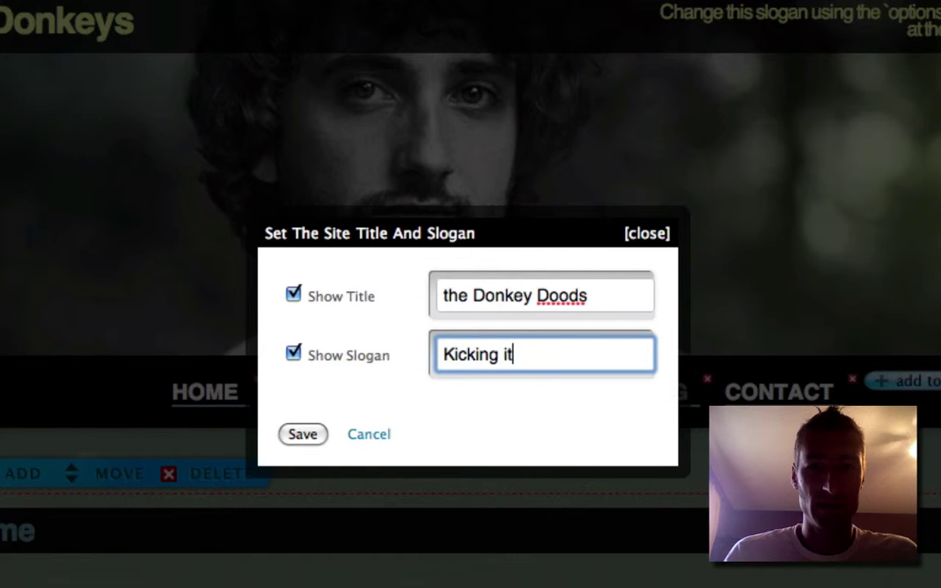
click(299, 434)
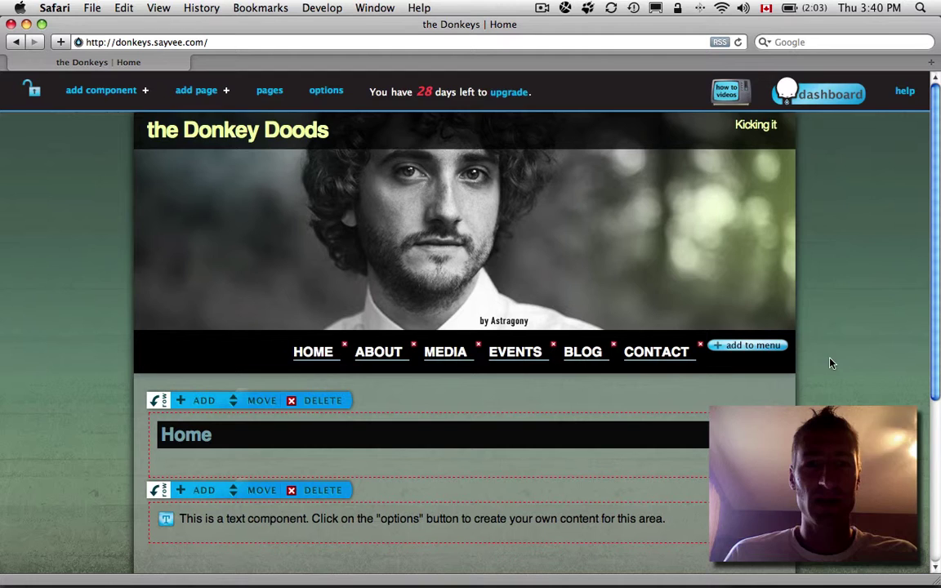
Open the theme gallery, browse the global themes and view a live preview of the graffiti theme.
click(333, 92)
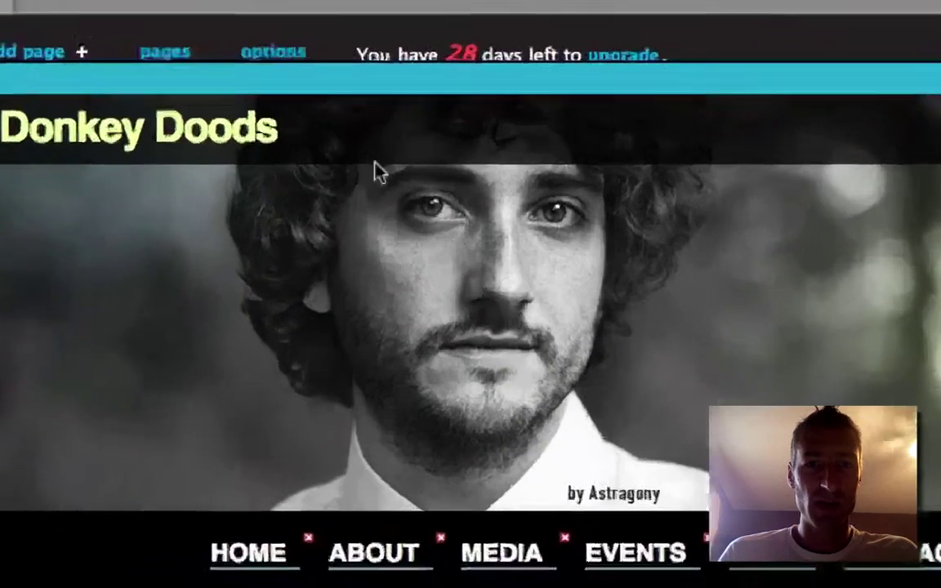
mouse_move(330, 91)
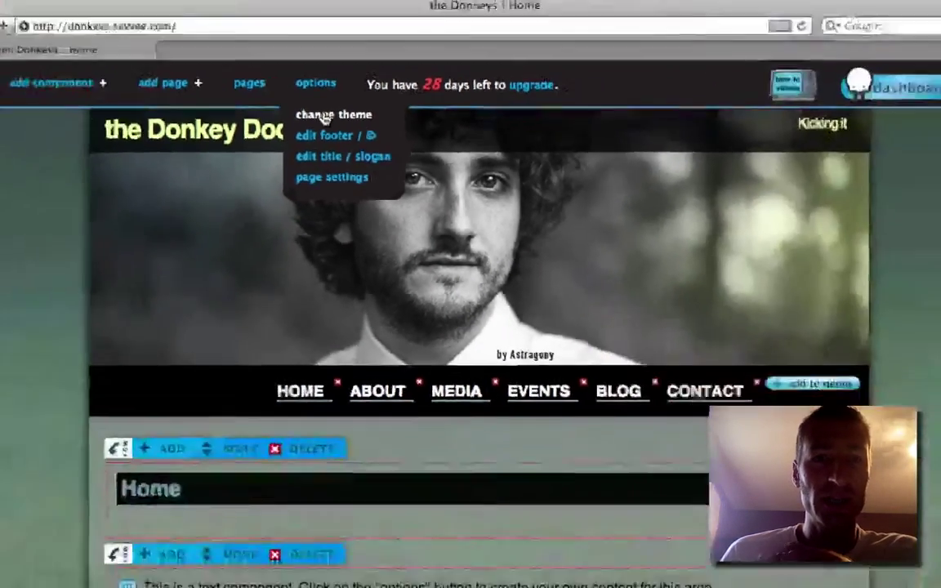
click(275, 105)
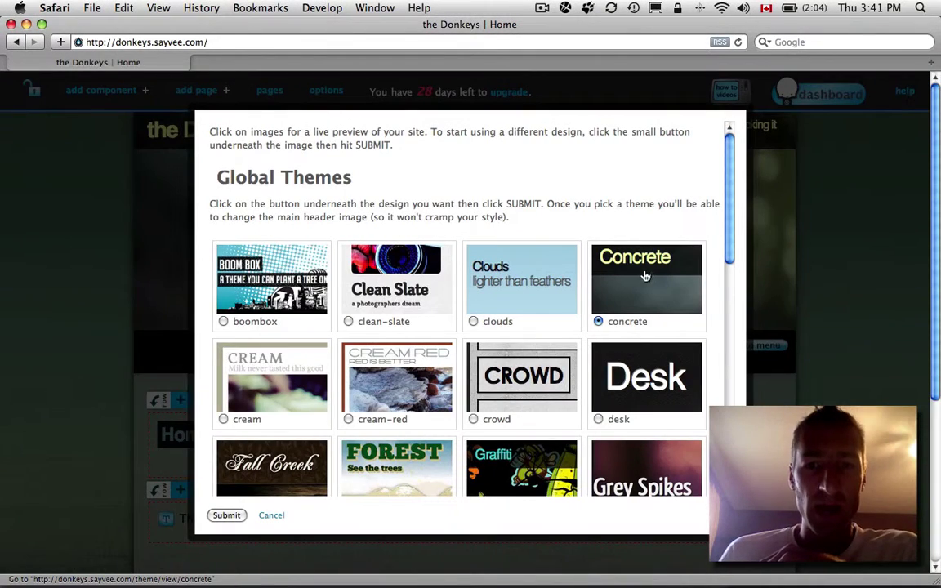
scroll(405, 321, down, 5)
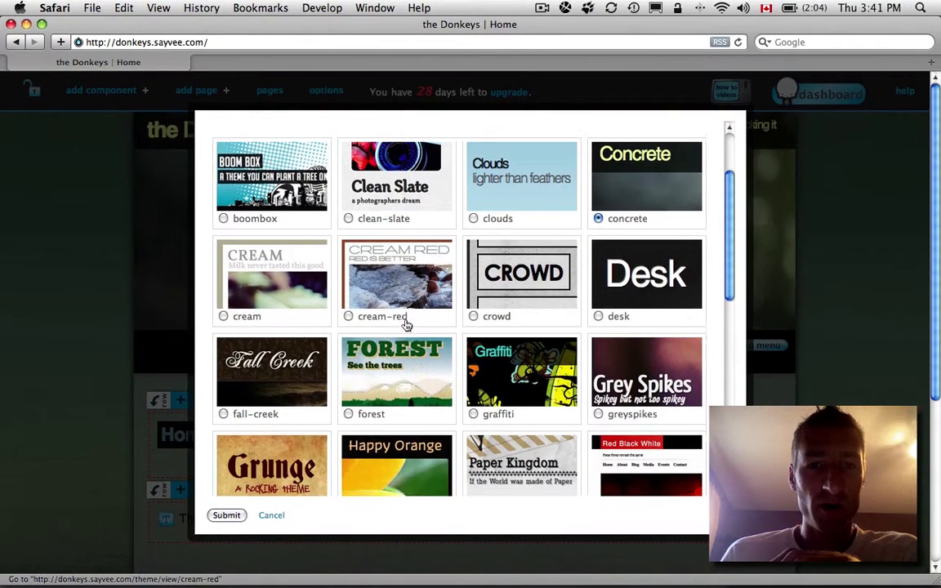
scroll(406, 325, down, 7)
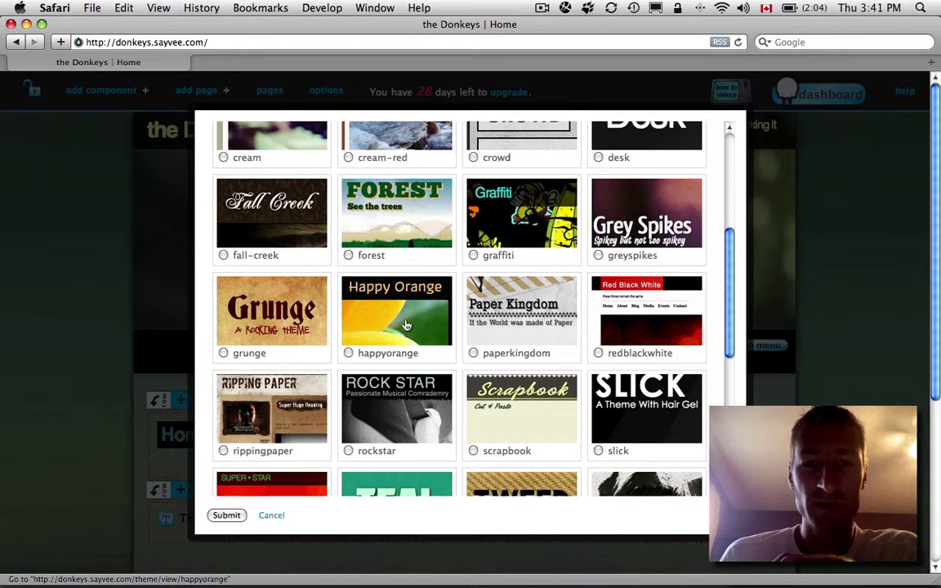
scroll(405, 325, up, 4)
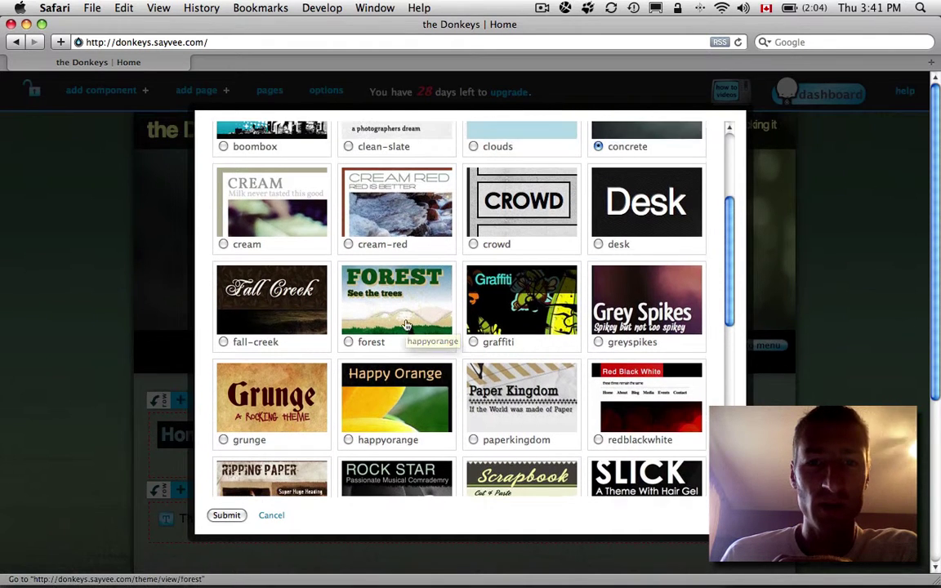
click(526, 306)
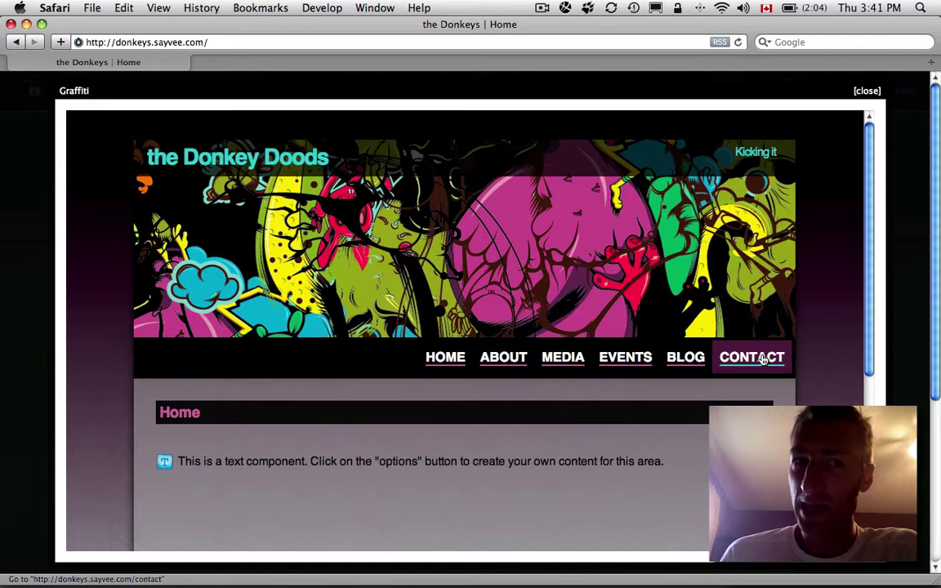
click(782, 142)
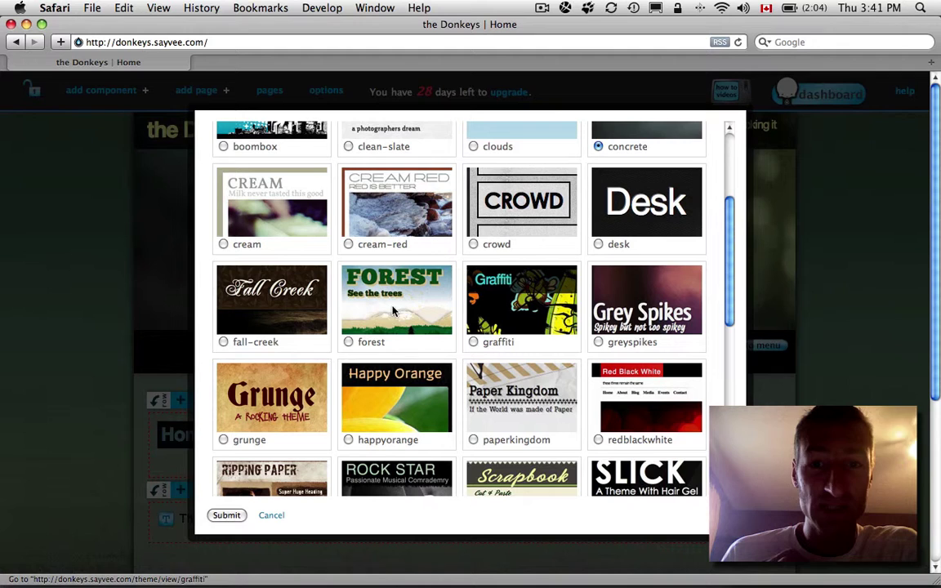
Preview the fall-creek theme on the site and apply it as the site's design.
scroll(490, 326, down, 2)
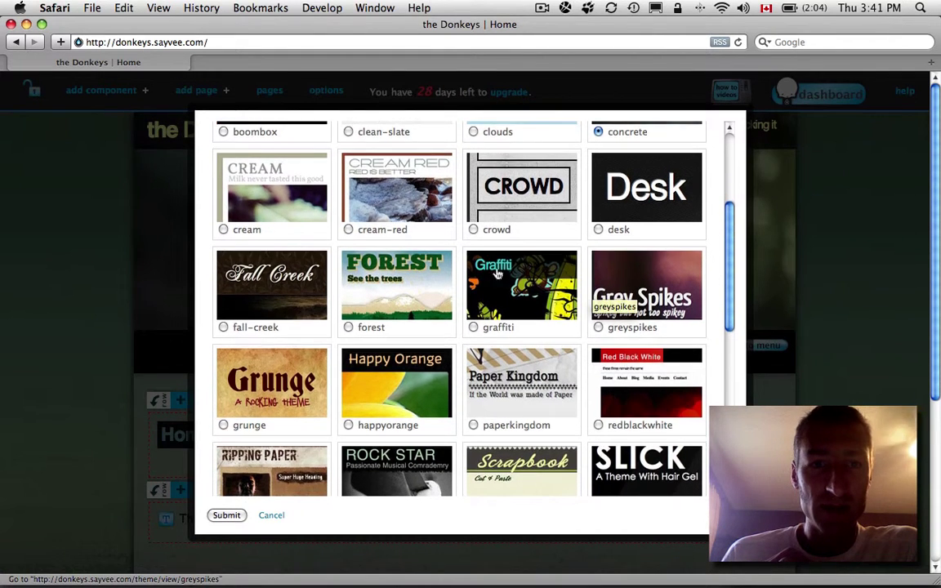
scroll(278, 253, down, 2)
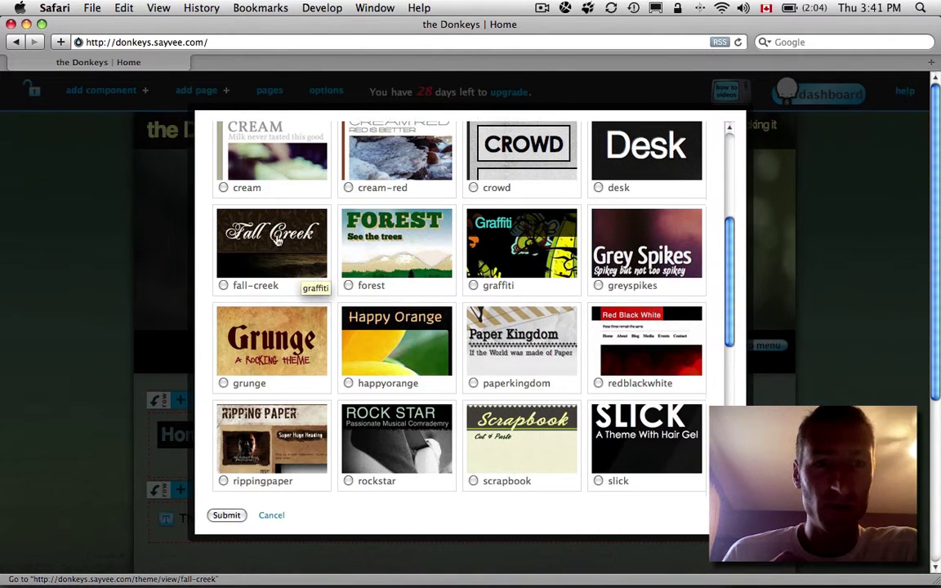
click(278, 242)
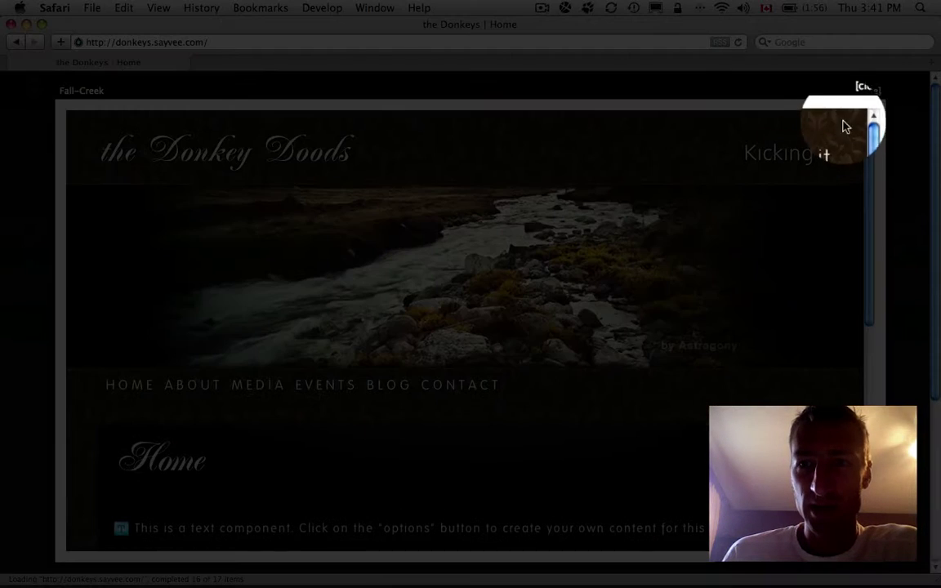
click(866, 91)
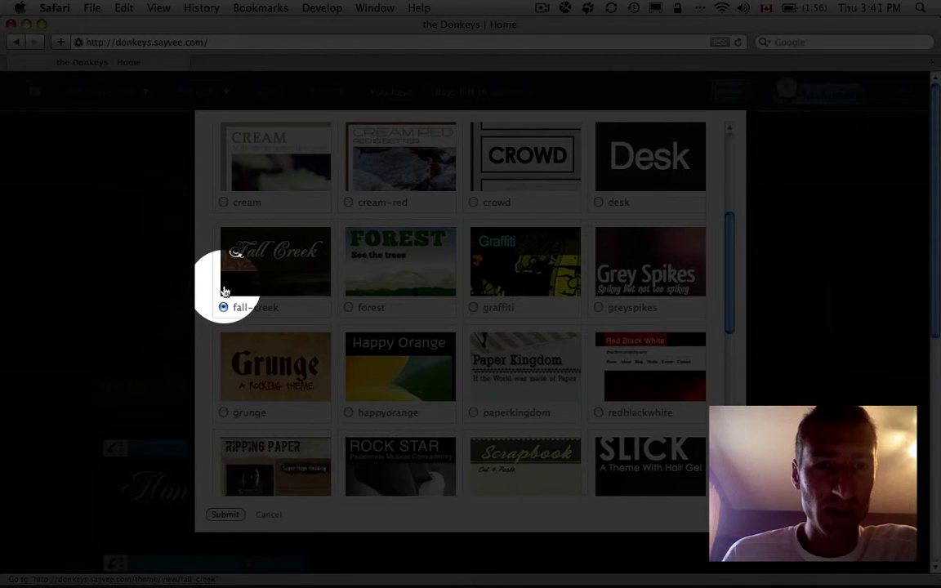
click(225, 310)
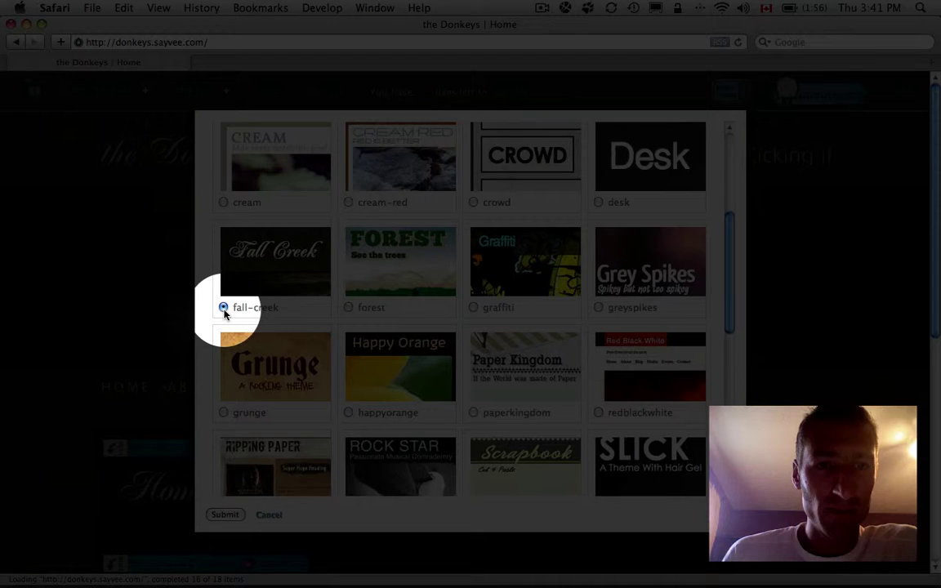
click(227, 515)
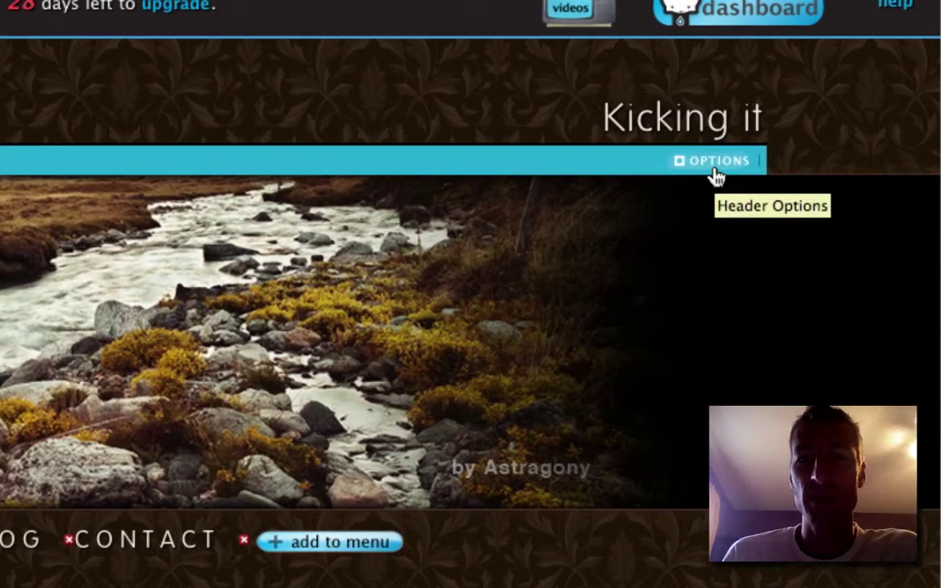
Upload band.jpg from the Desktop as the site's own header image and crop it to a smaller area around the band members' faces.
click(714, 168)
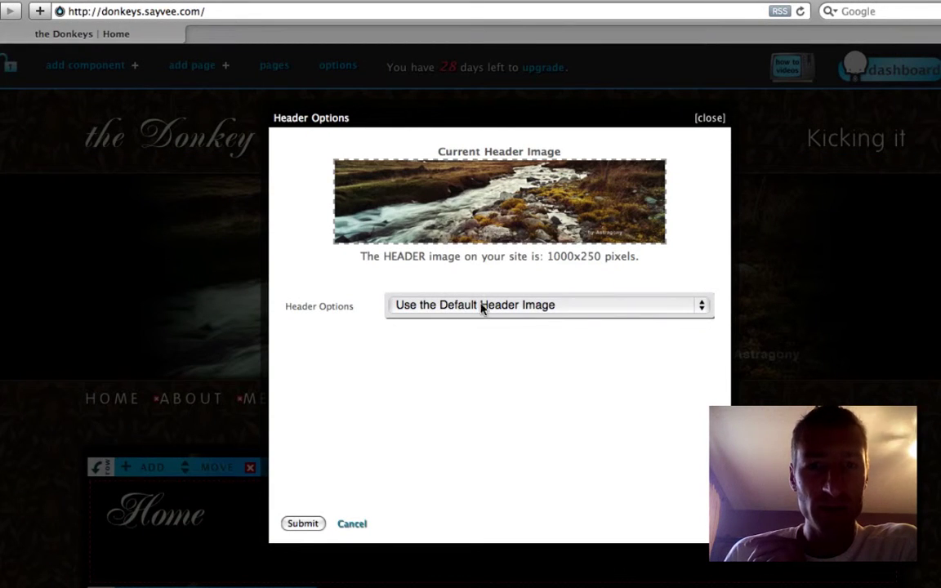
click(531, 306)
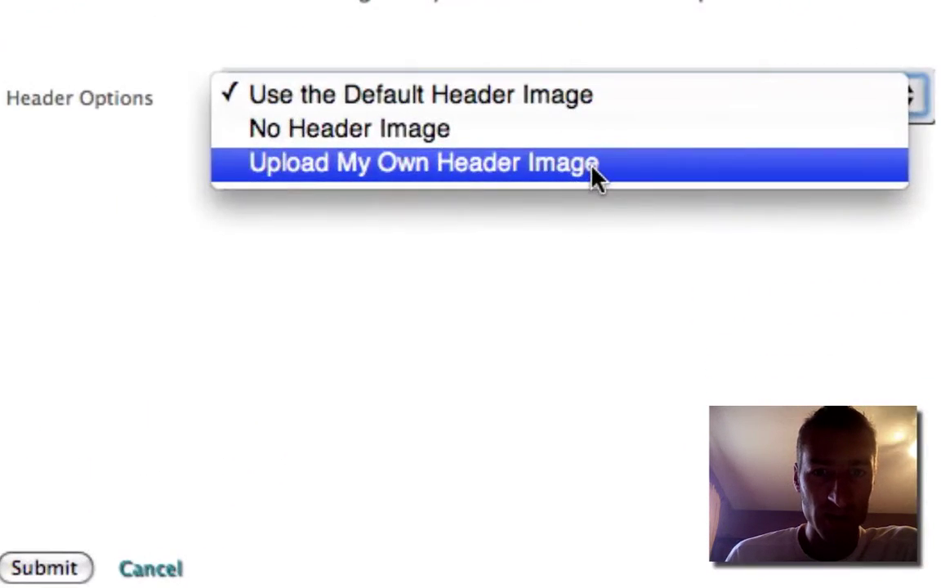
click(511, 338)
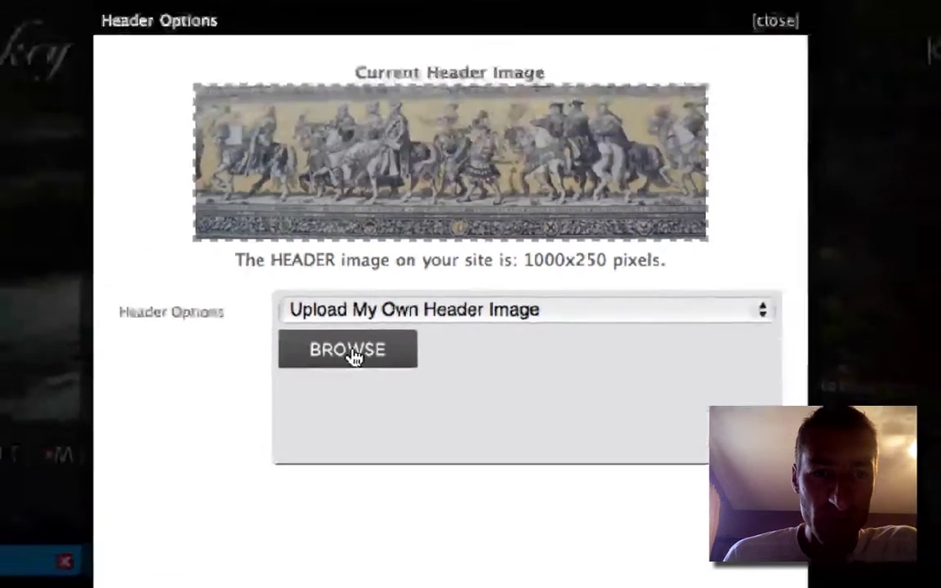
click(335, 159)
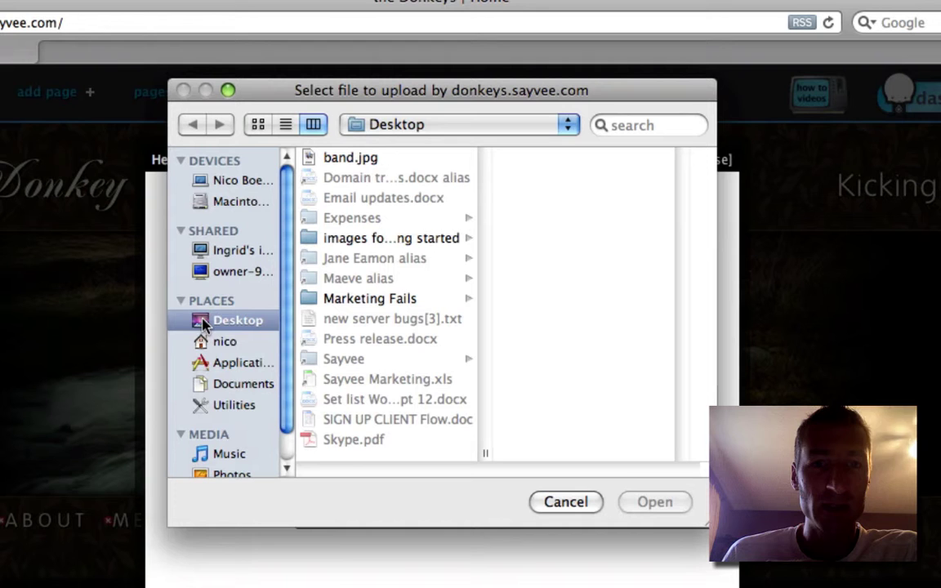
click(362, 159)
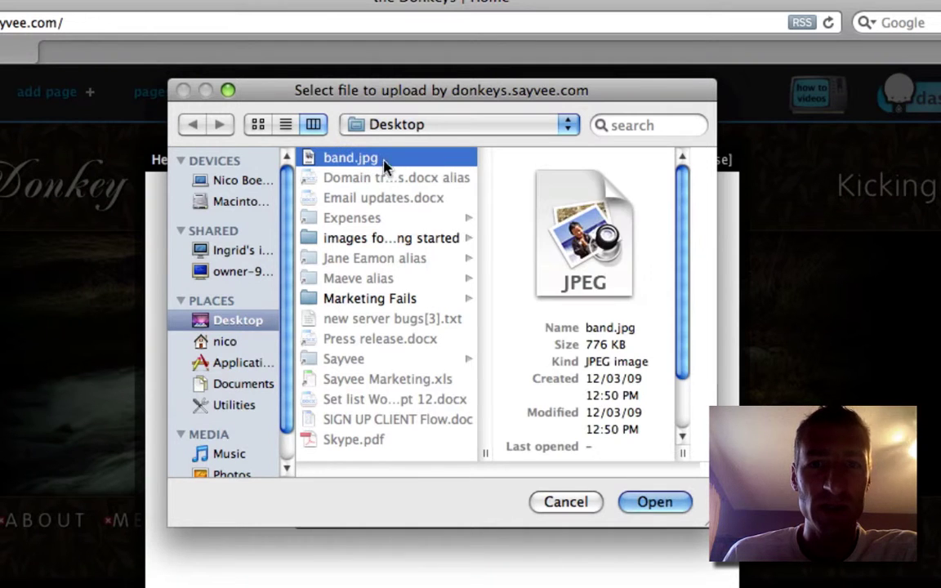
click(655, 502)
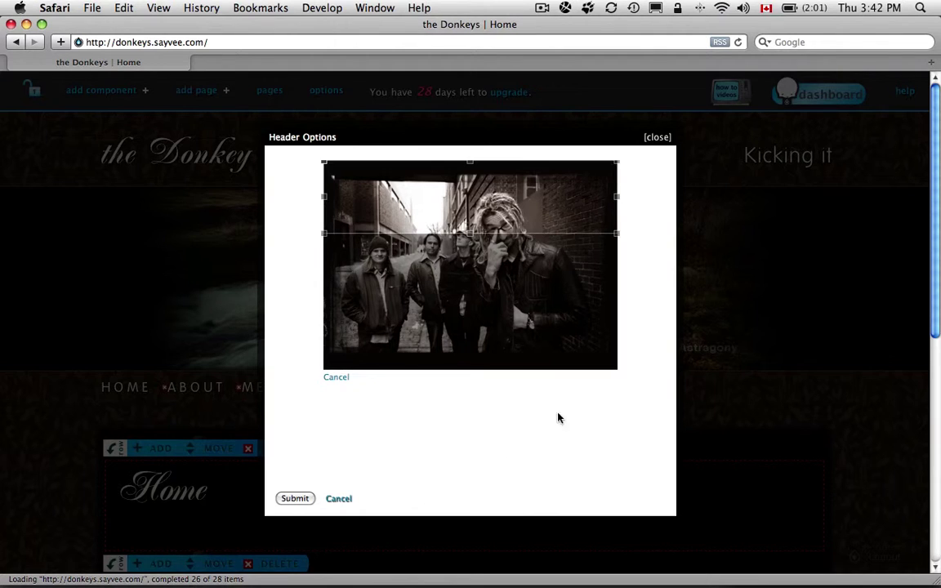
drag(465, 212, 466, 256)
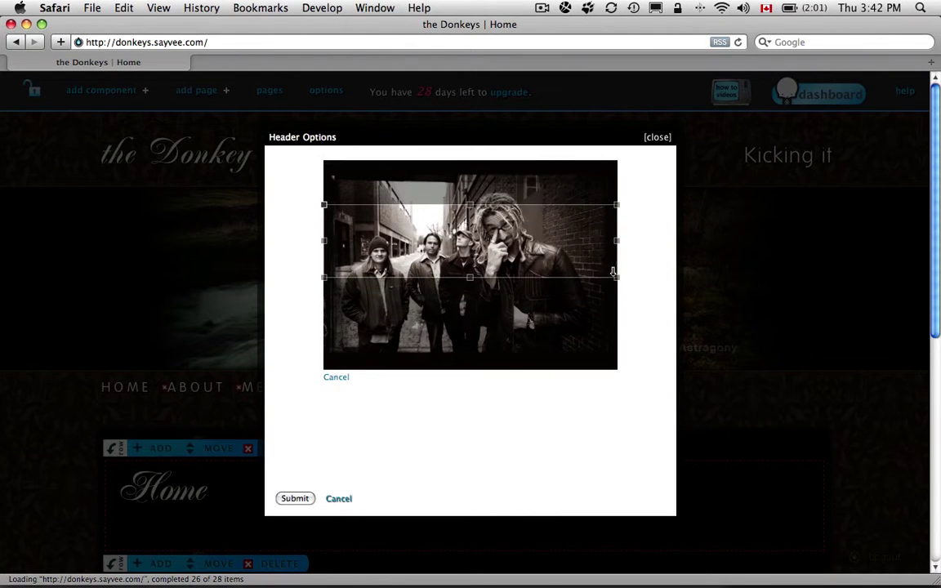
drag(614, 276, 483, 265)
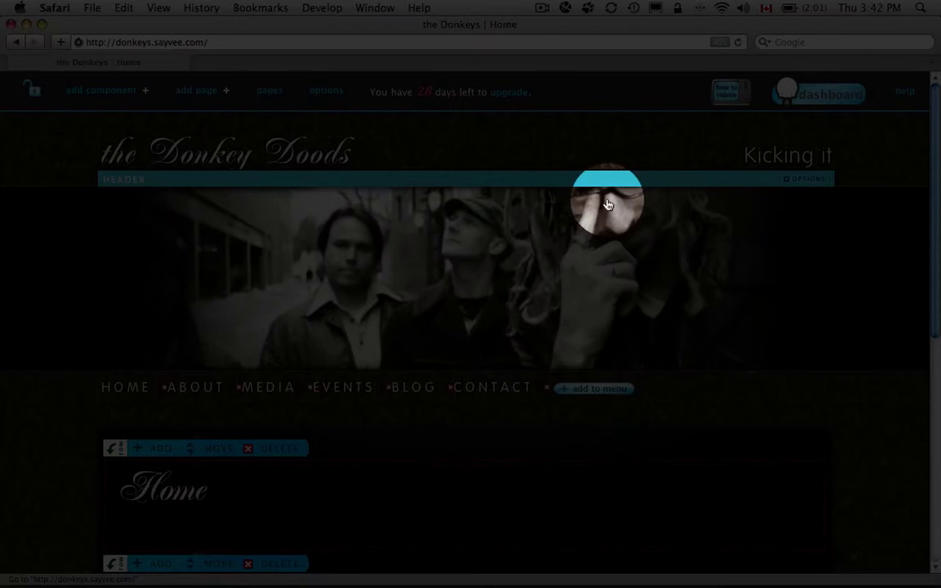
Add a column to the text component's row, widen it to slightly more than half the row, and move the text component into it.
scroll(435, 424, down, 5)
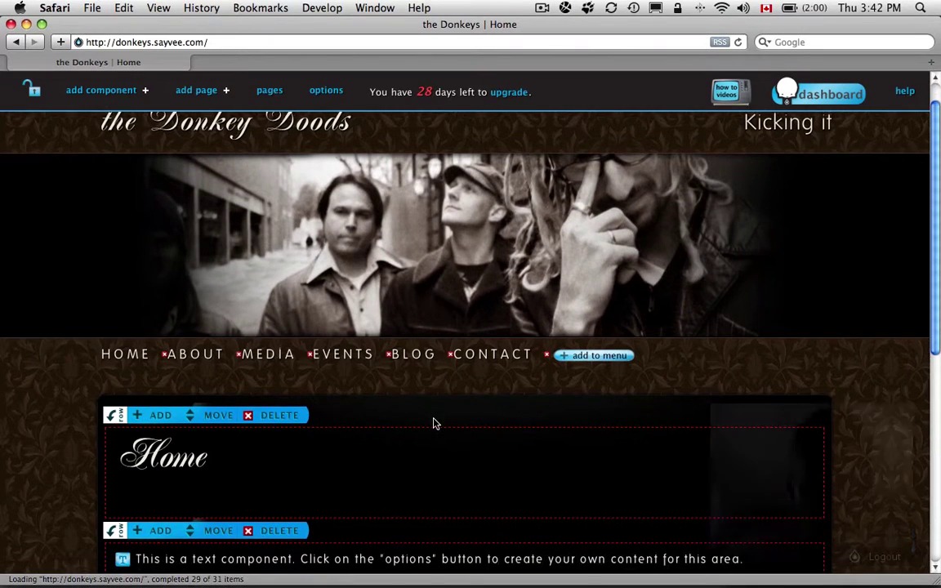
scroll(435, 423, down, 3)
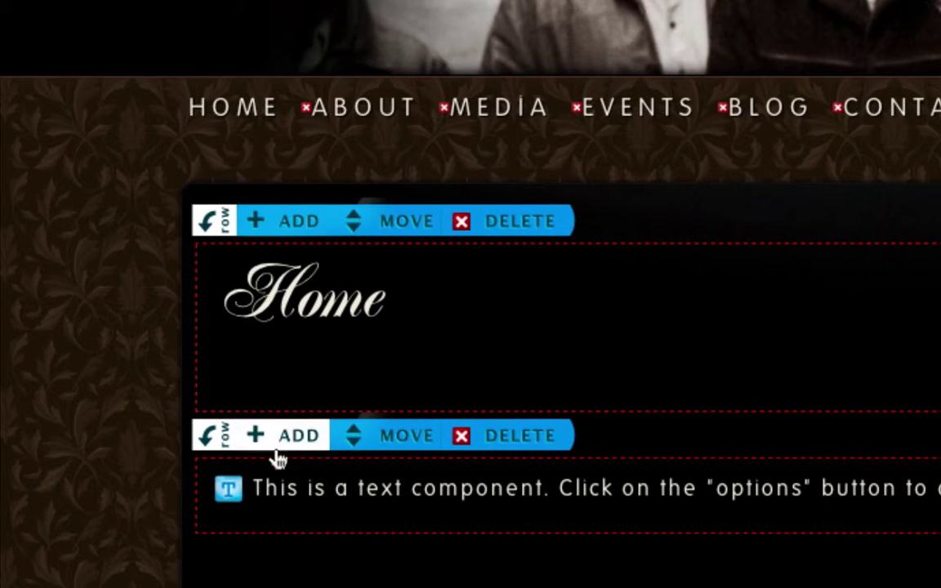
mouse_move(261, 435)
click(276, 382)
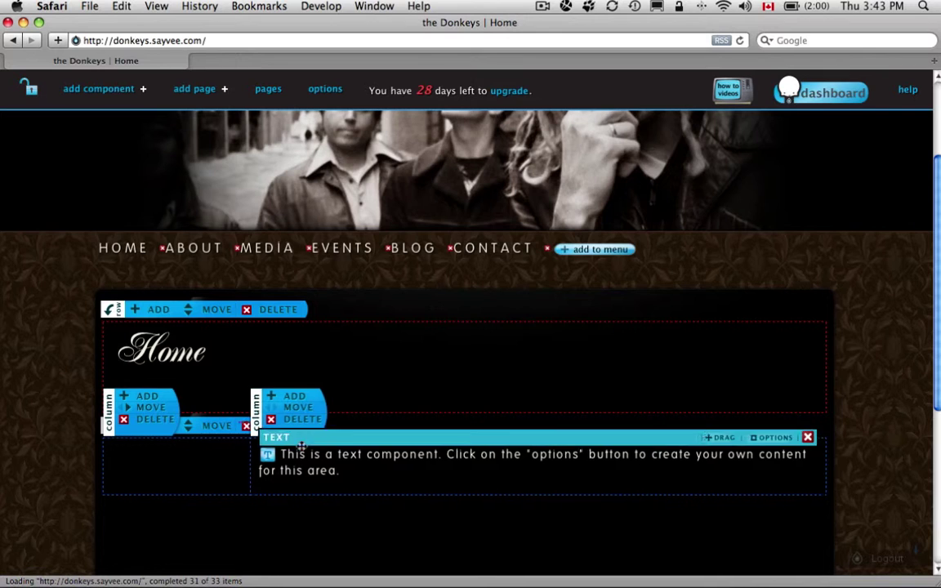
drag(371, 472, 805, 471)
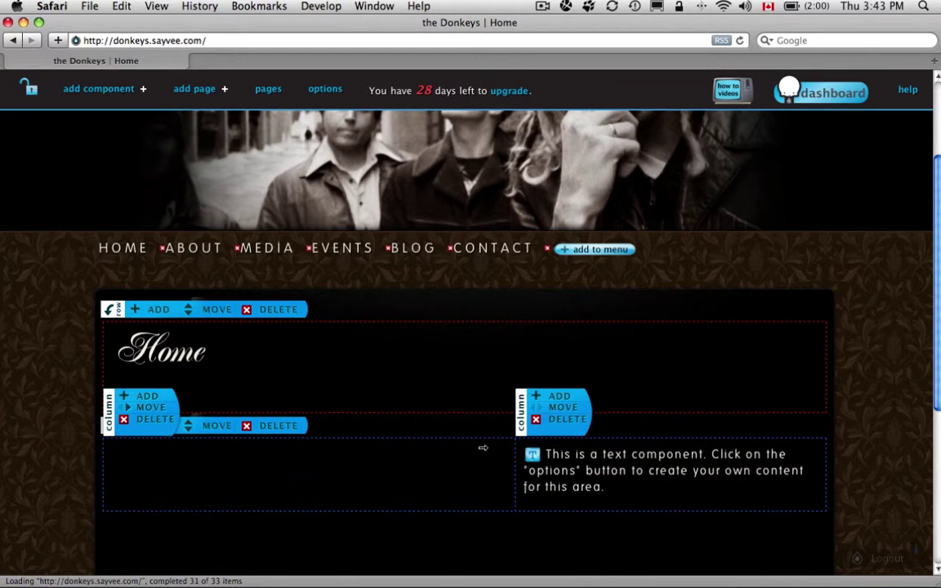
drag(483, 448, 493, 451)
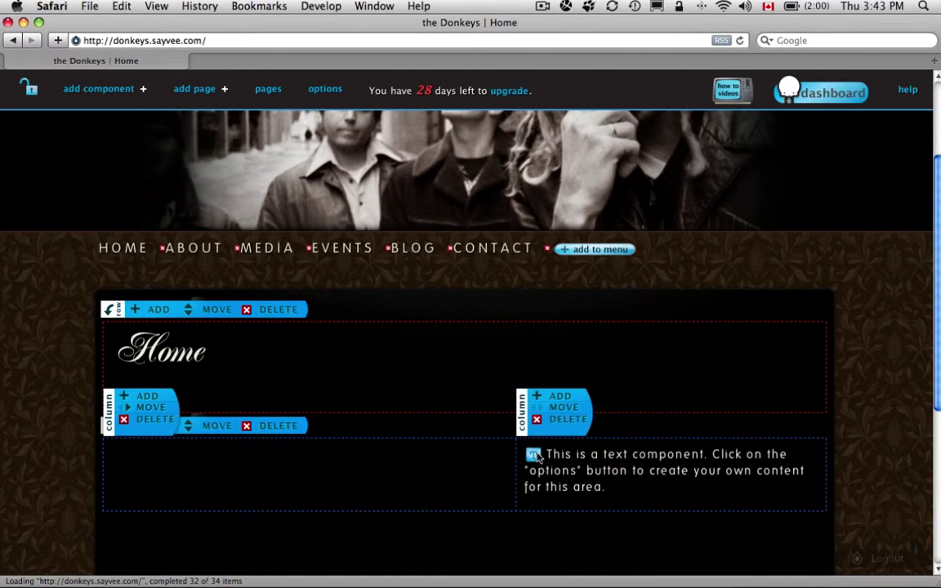
mouse_move(611, 469)
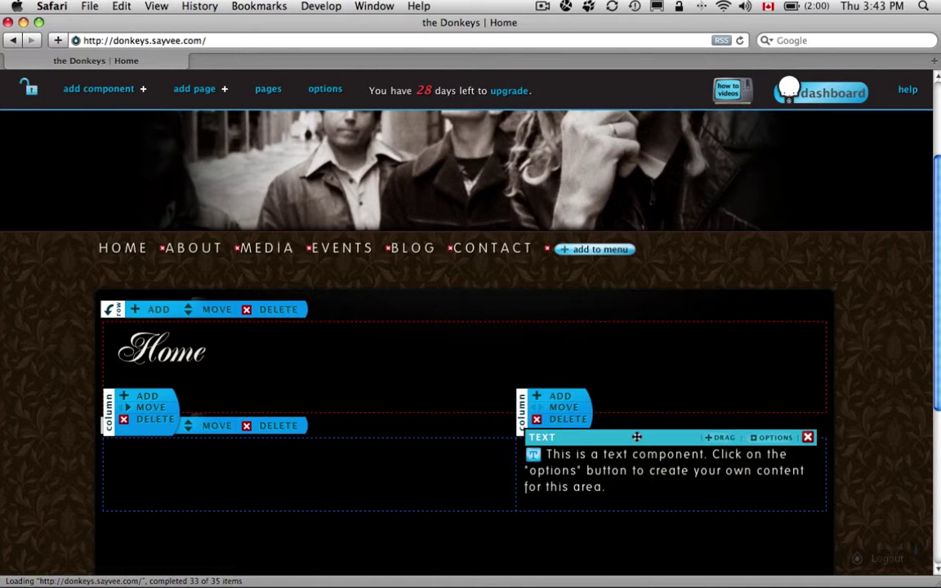
drag(636, 437, 305, 437)
Add a Video component below the text component and open its options for entering an embed URL.
click(98, 88)
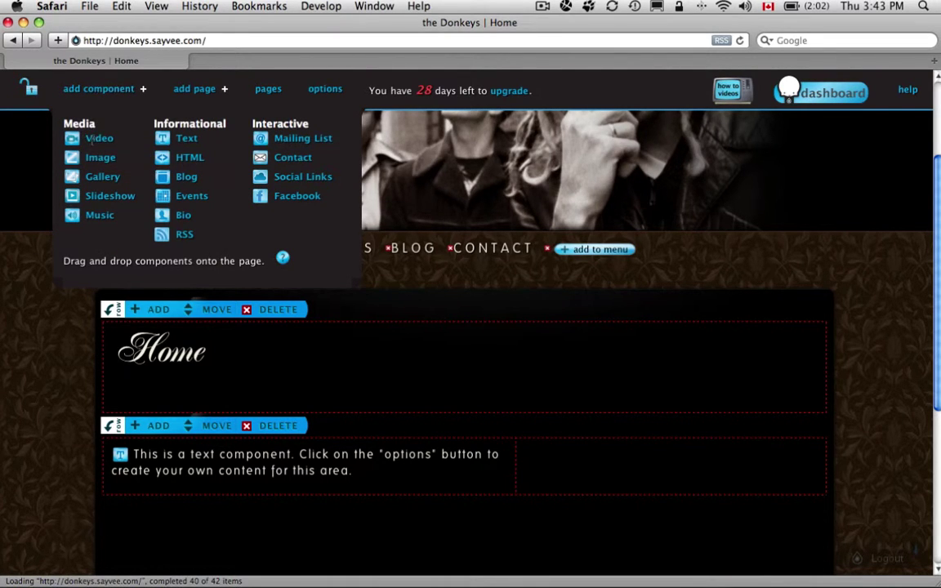
drag(99, 138, 335, 476)
scroll(292, 511, down, 2)
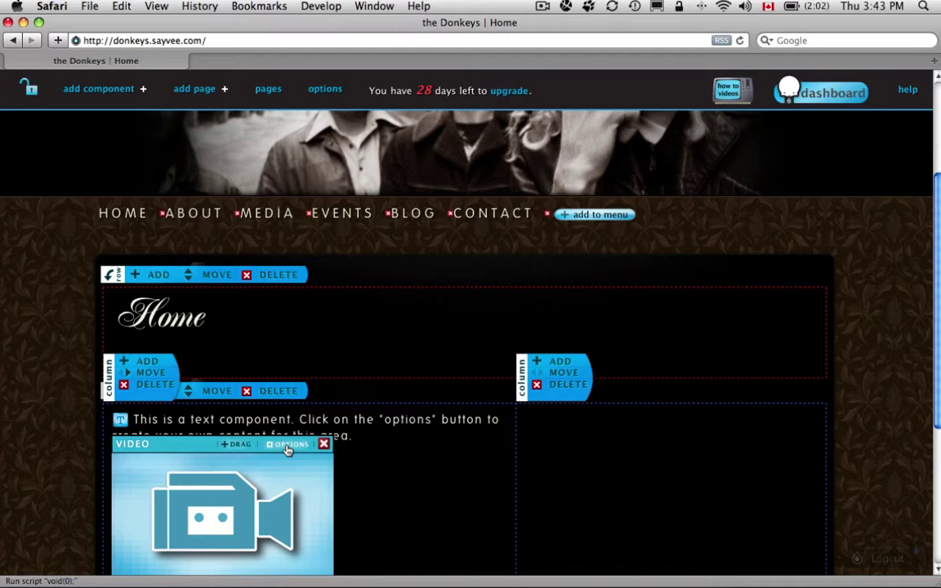
click(288, 445)
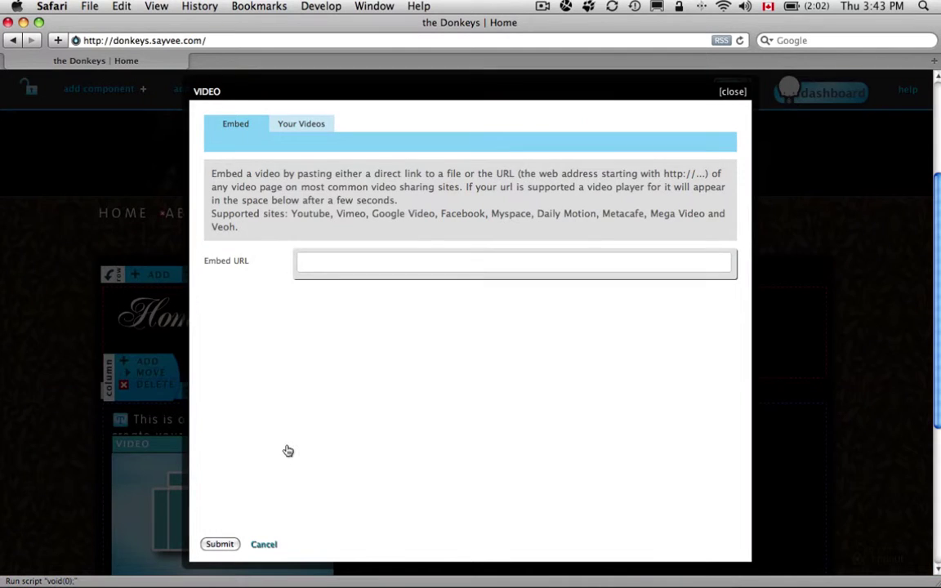
click(324, 260)
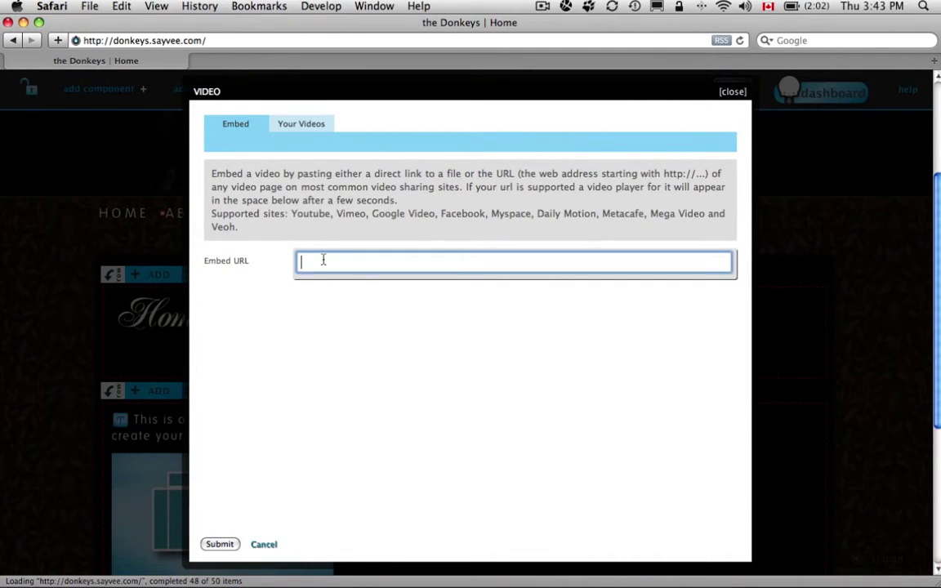
Open the YouTube video "Sayvee Terms and Conditions" at youtube.com/watch?v=V6l3CGpcpN0 in a new tab and copy its web address.
double_click(248, 63)
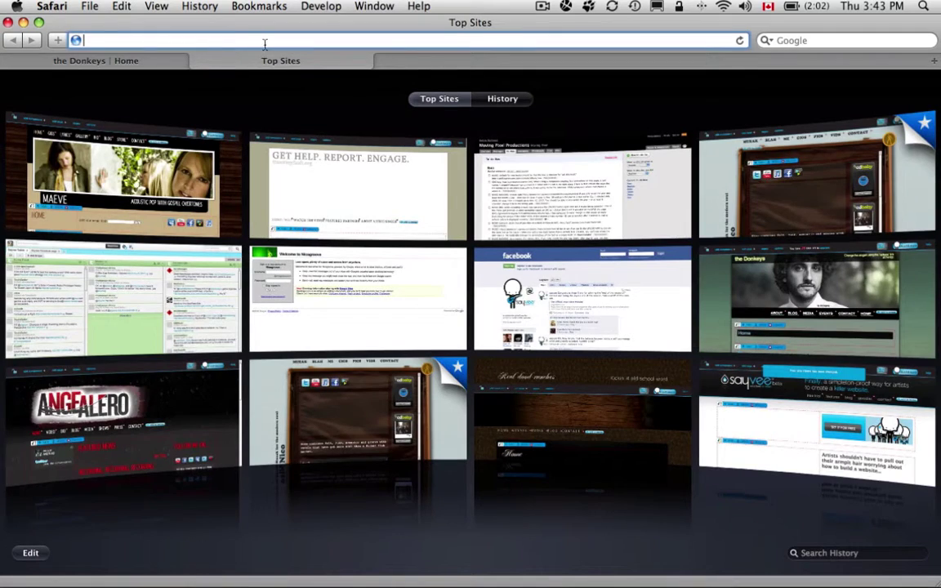
text(youtube.com/watch?v=V6l3CGpcpN0)
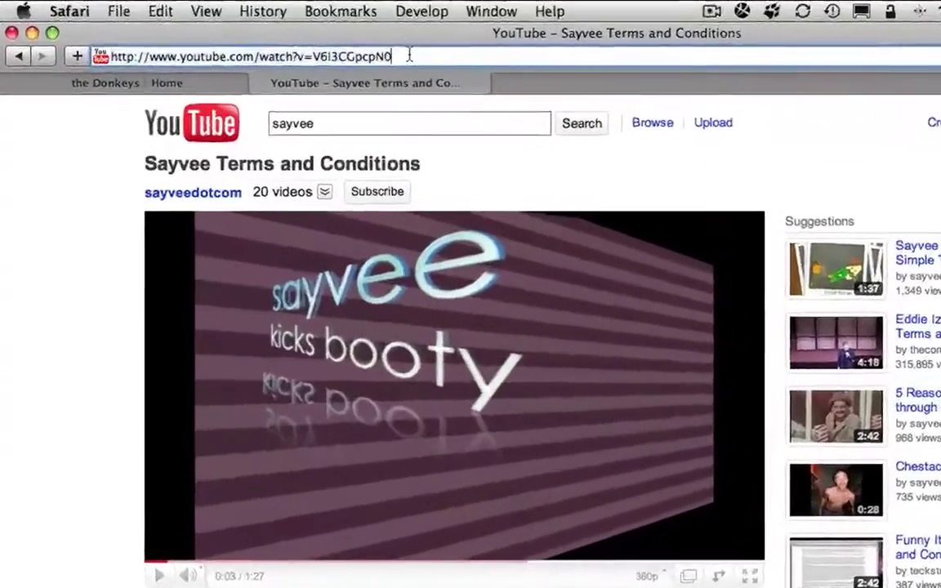
drag(426, 57, 104, 57)
key(super+c)
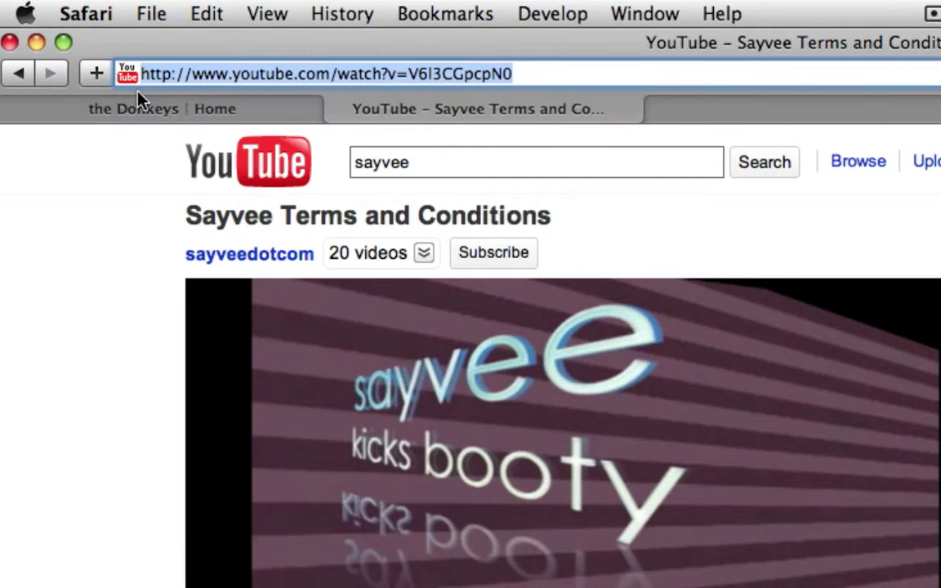
Return to the Donkeys site, paste the copied YouTube address as the video's embed URL and submit it.
click(216, 108)
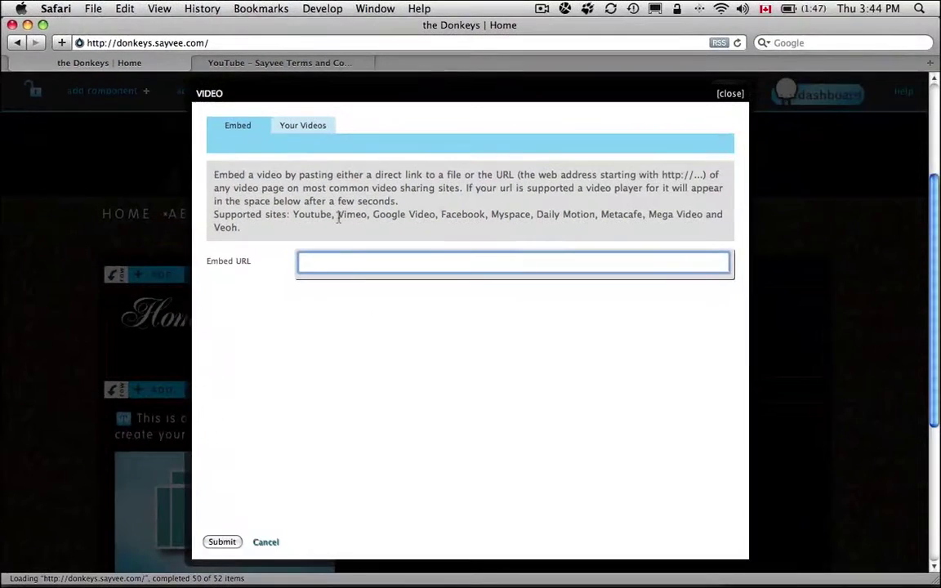
key(super+v)
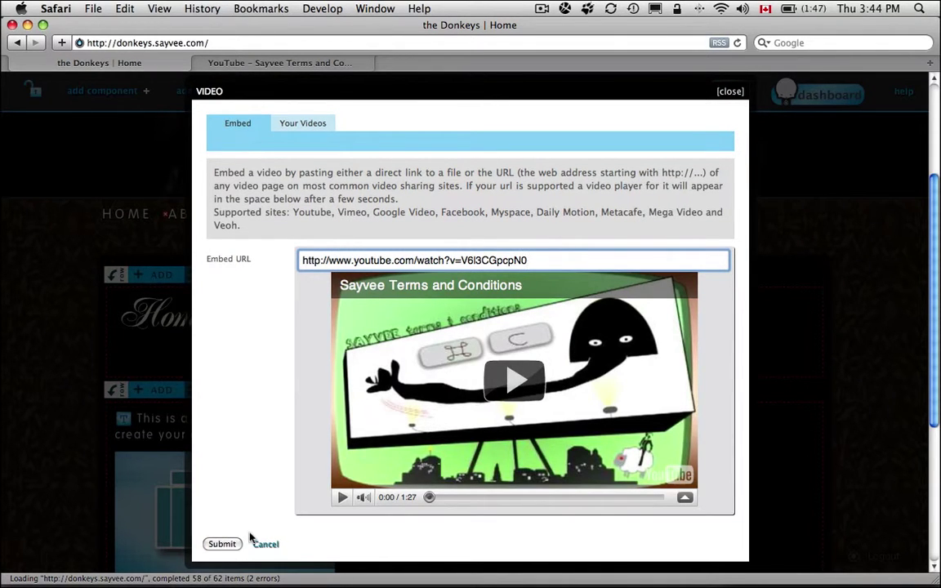
click(224, 544)
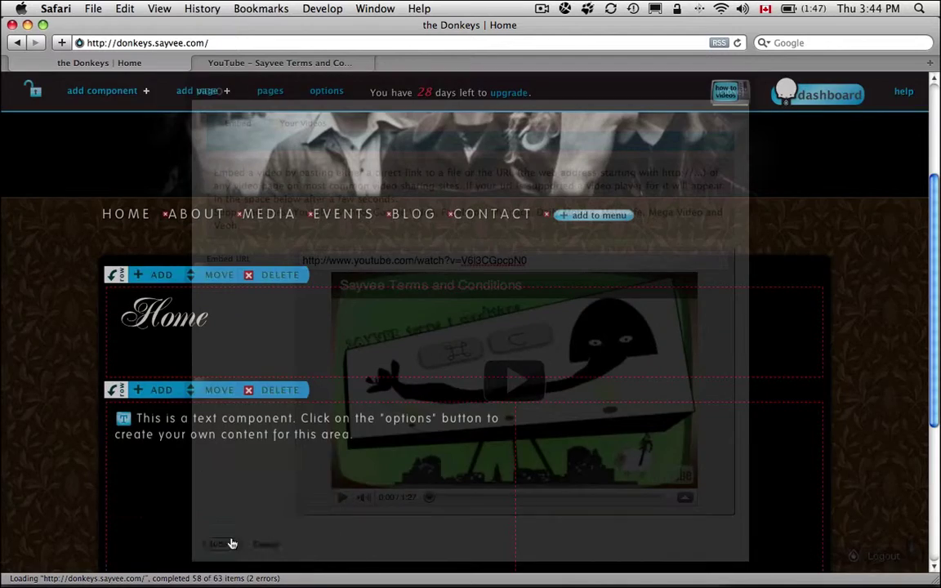
Enlarge the embedded video and move it into the empty column beside the text component.
scroll(366, 468, down, 2)
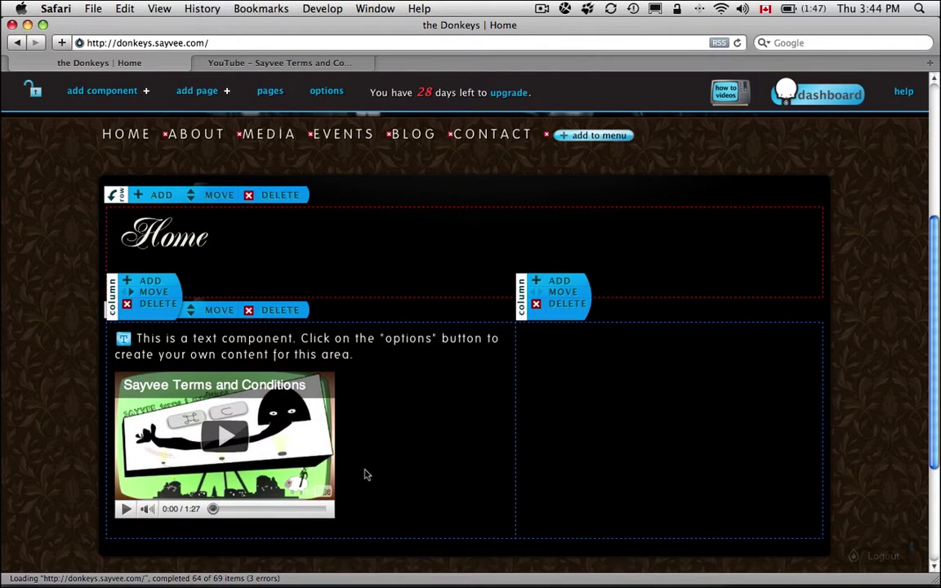
mouse_move(299, 476)
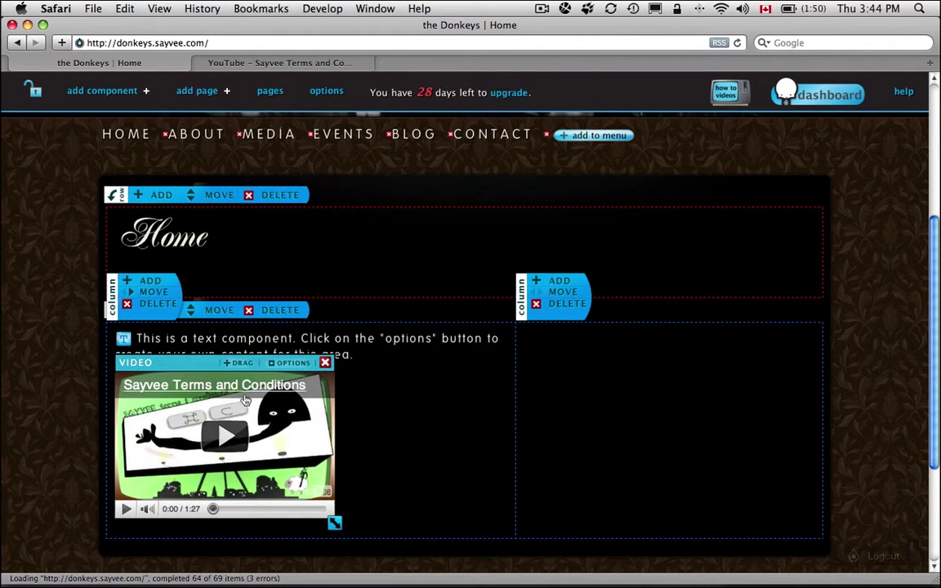
mouse_move(334, 521)
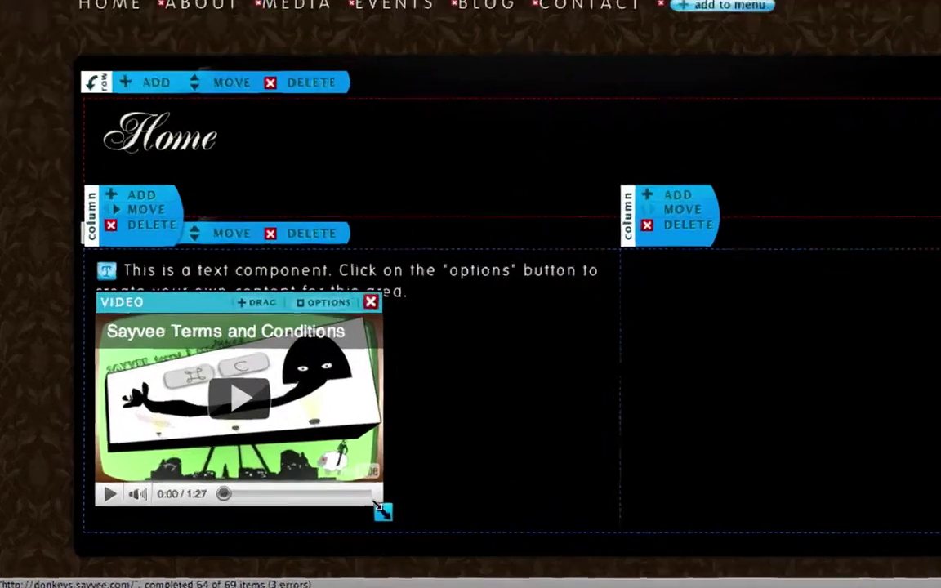
drag(334, 521, 426, 580)
drag(601, 583, 619, 583)
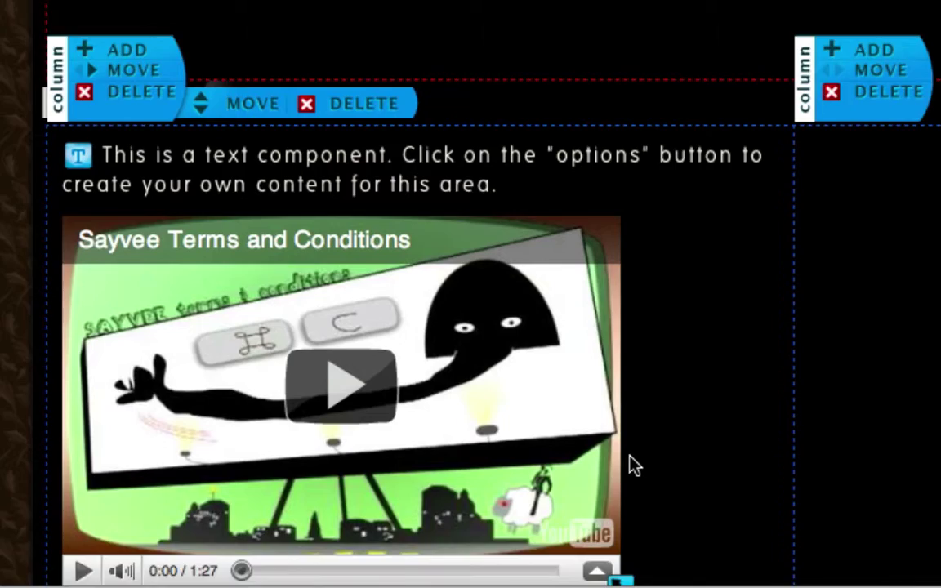
scroll(634, 466, down, 2)
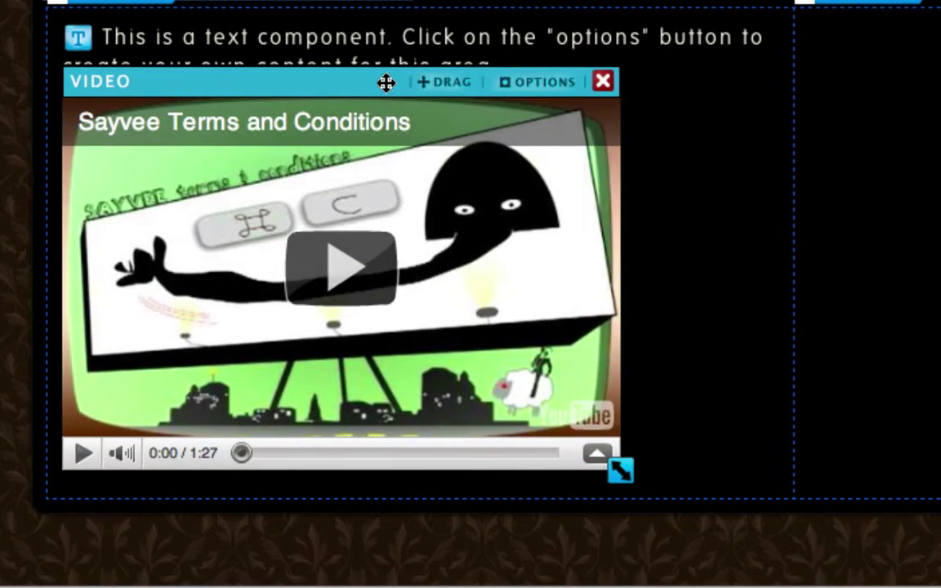
drag(385, 84, 935, 164)
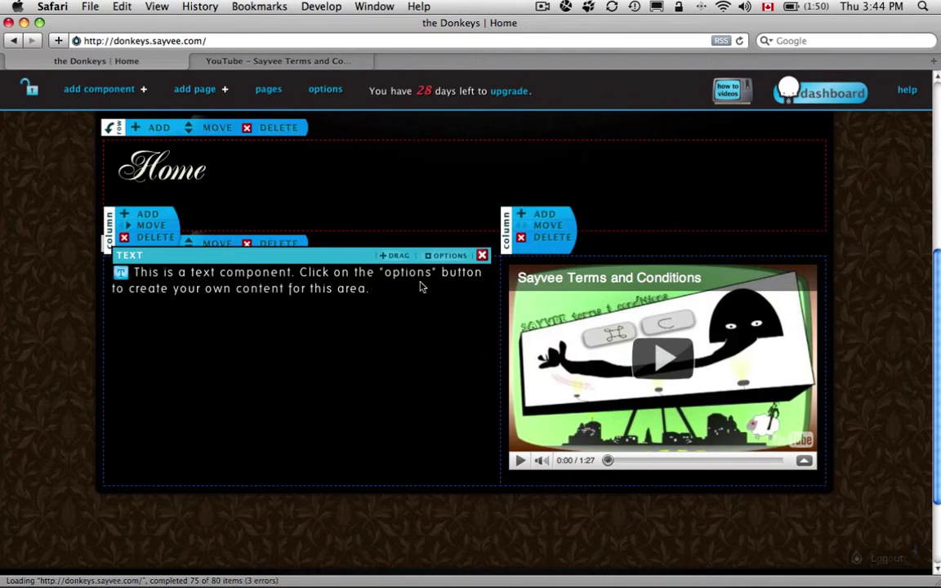
Set the content of the text component beside the video to "Hey, this is neat" and submit it.
click(452, 257)
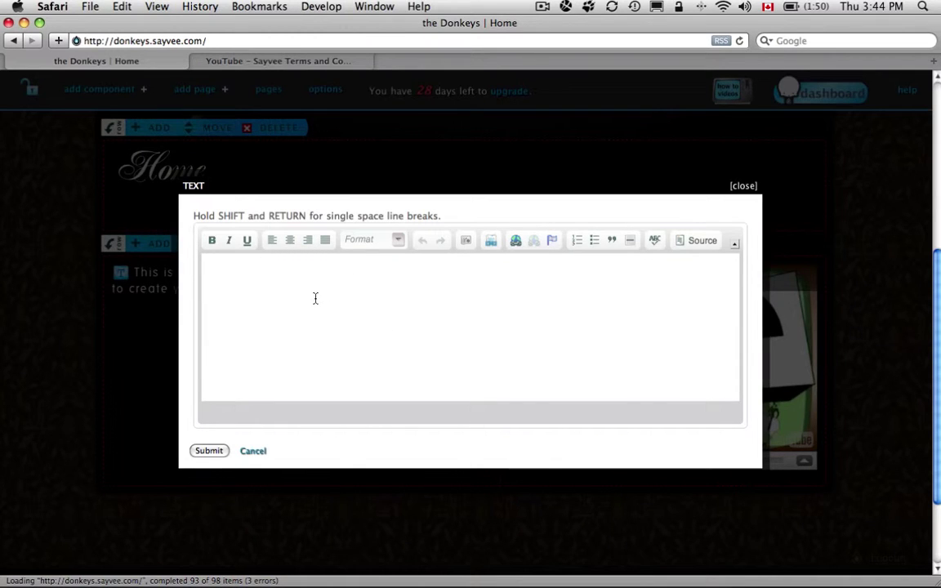
click(312, 309)
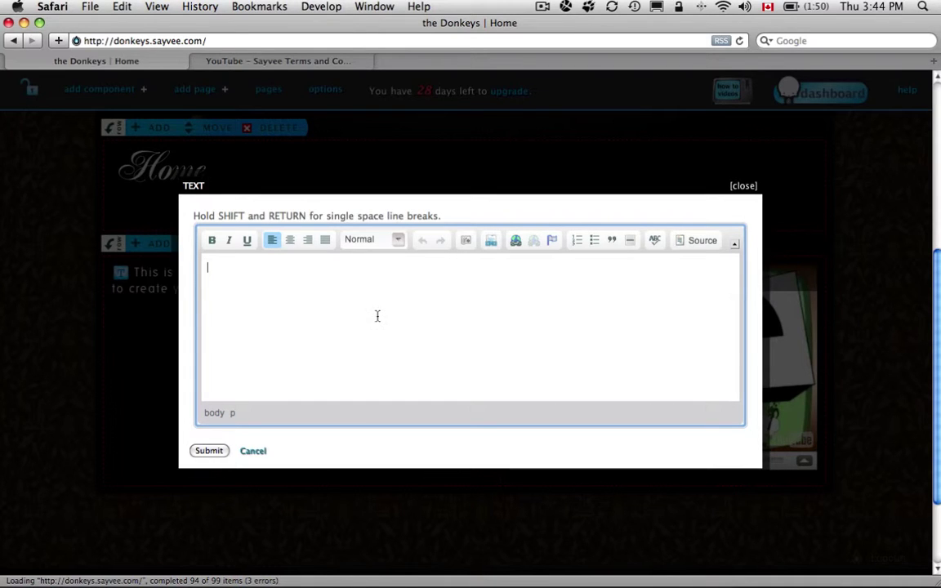
text(Hey, this is neat)
click(205, 450)
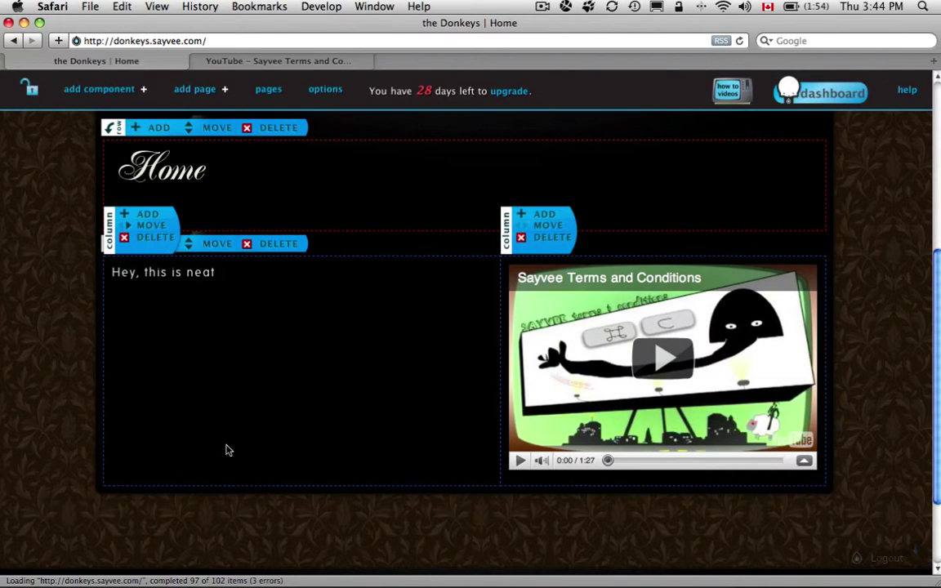
Add a column to the Home heading's row, widen it to line up with the columns below, and move the heading into it.
mouse_move(166, 135)
scroll(231, 195, up, 2)
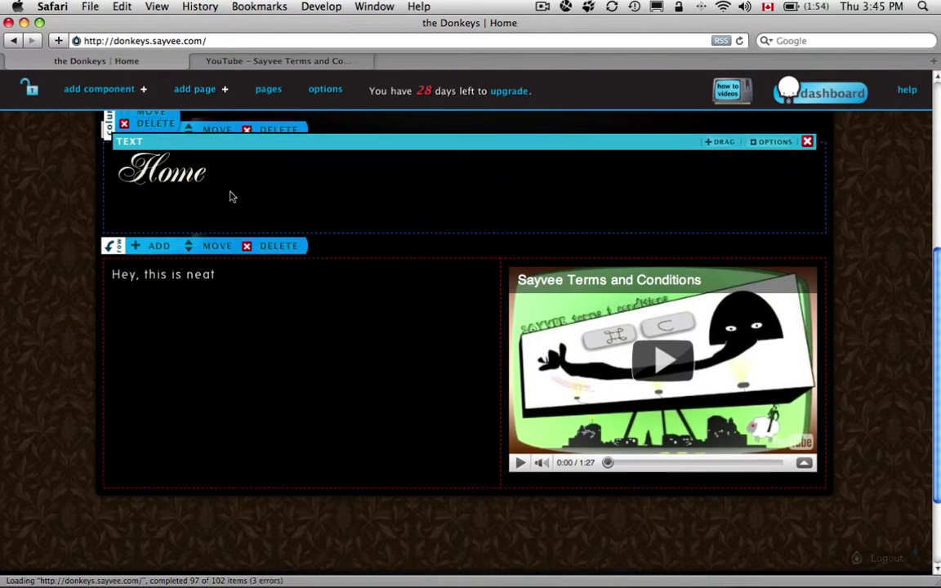
mouse_move(252, 169)
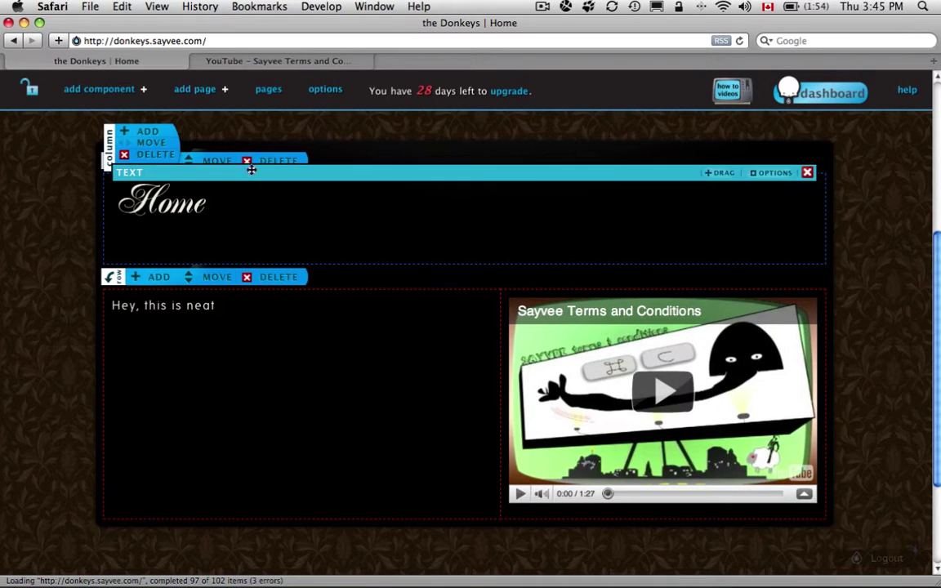
click(150, 132)
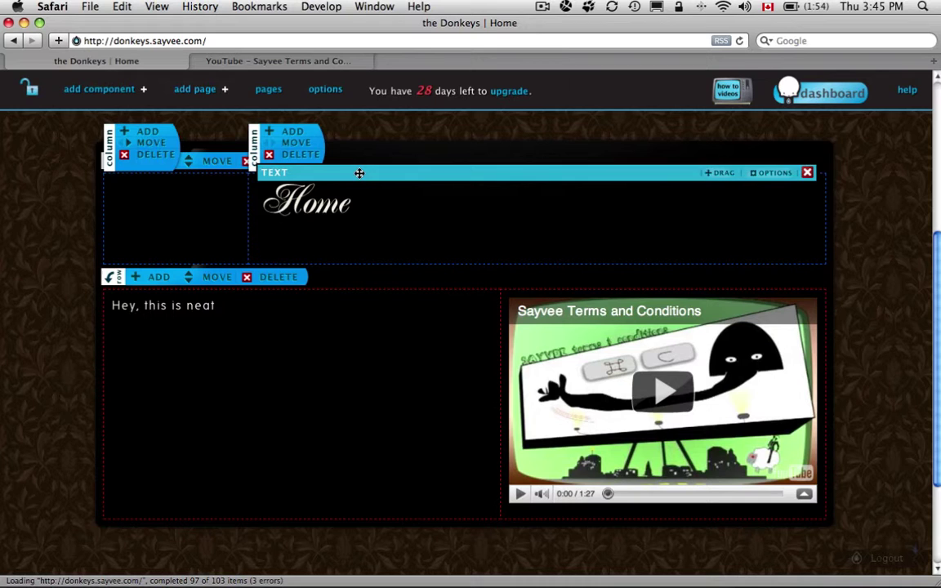
drag(359, 173, 471, 200)
Add a Social Links component to the empty column beside the Home heading and open its options.
click(88, 90)
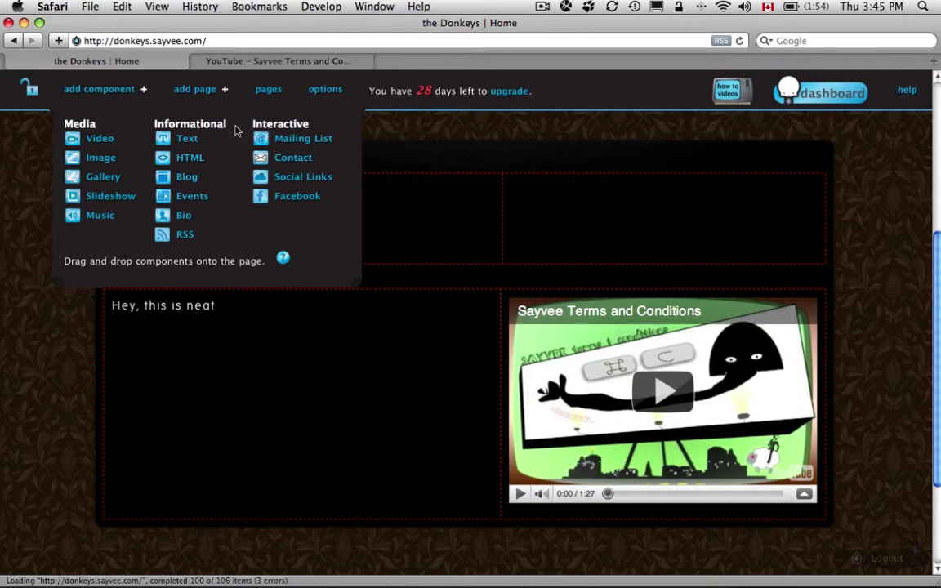
drag(298, 178, 517, 202)
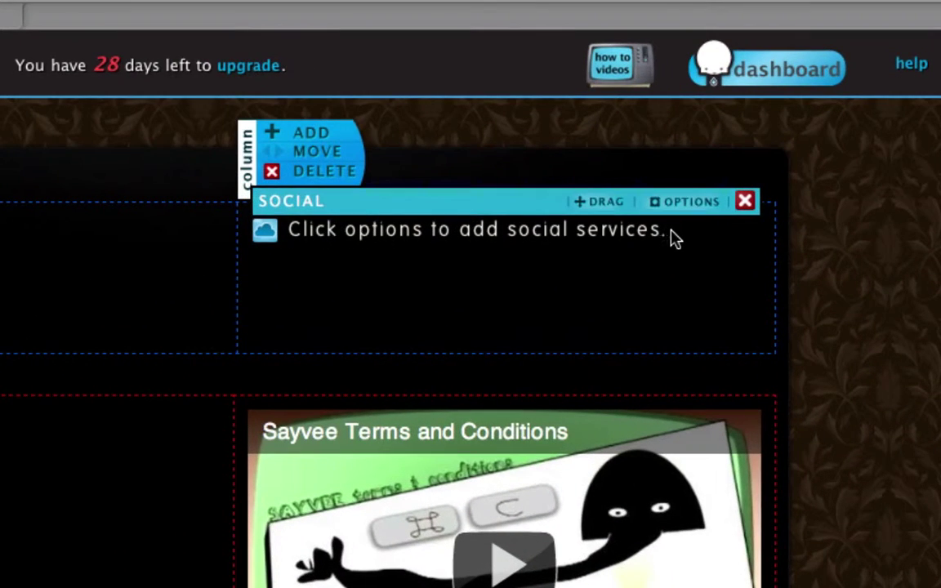
mouse_move(704, 227)
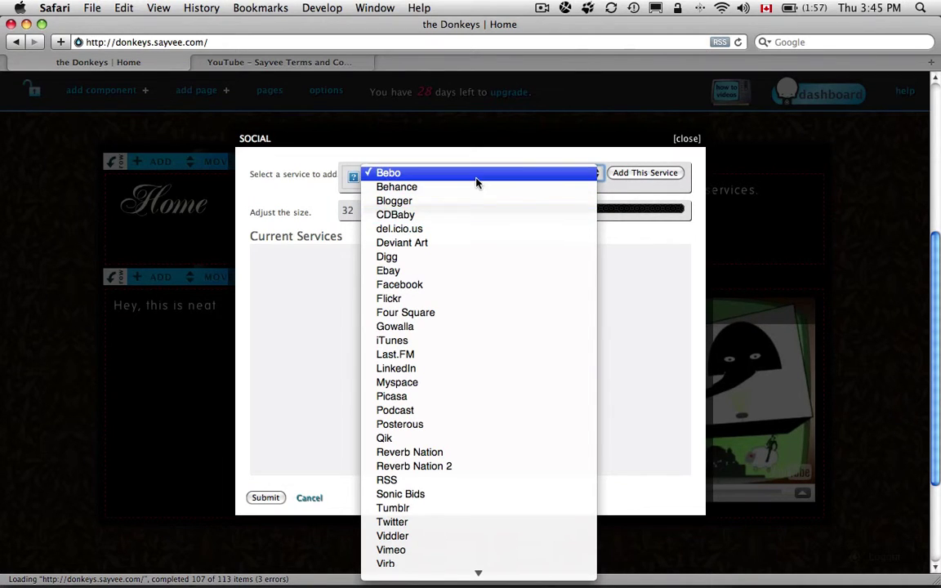
Add the CDBaby and Facebook services to the Social Links component.
click(471, 216)
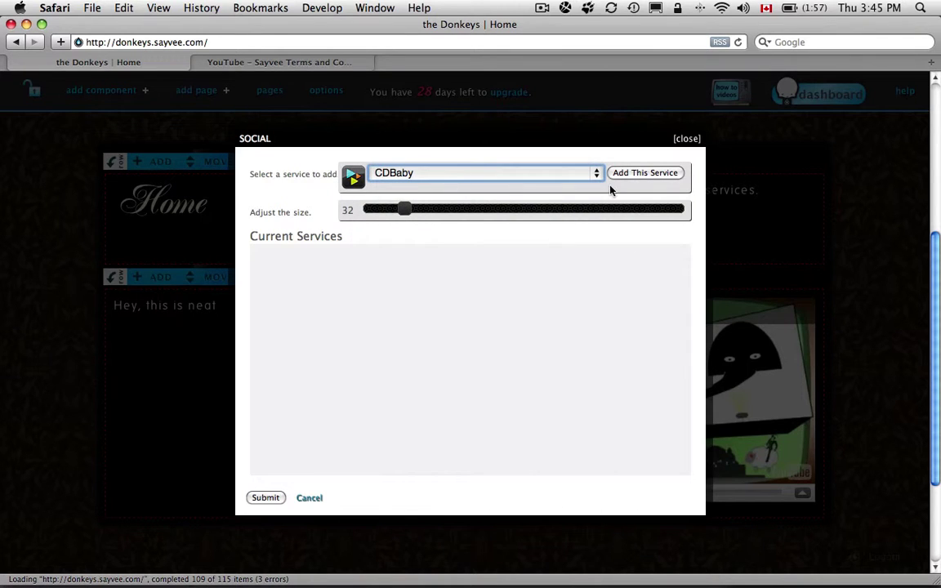
click(642, 174)
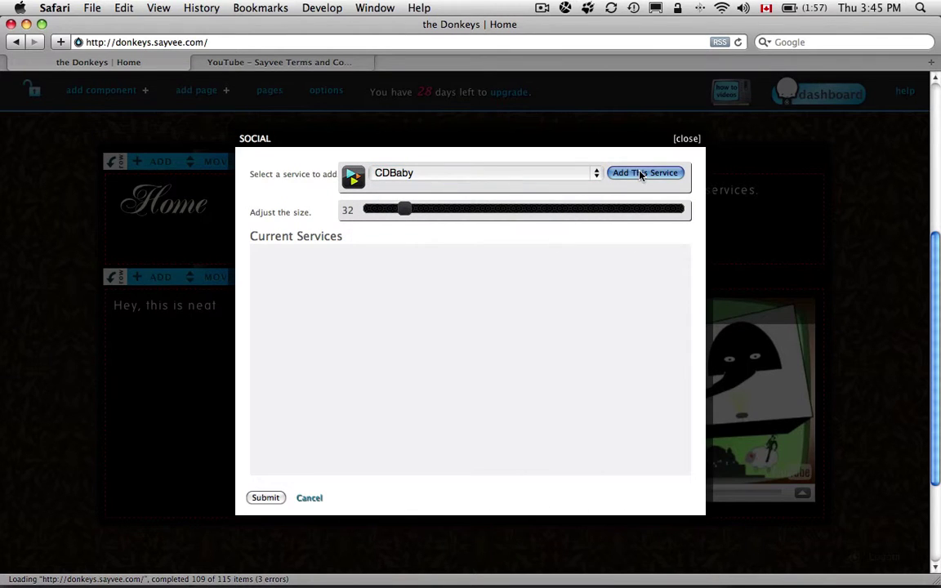
click(569, 175)
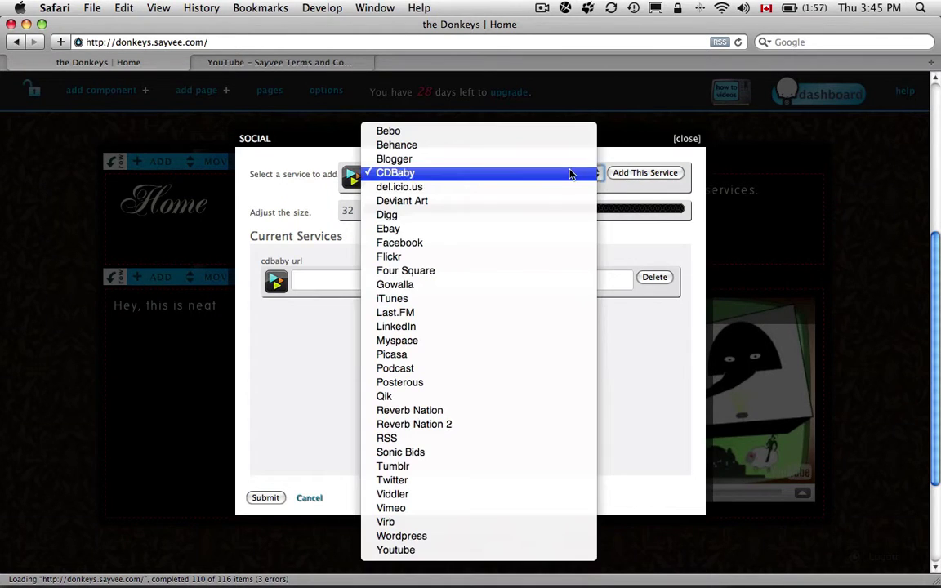
click(502, 241)
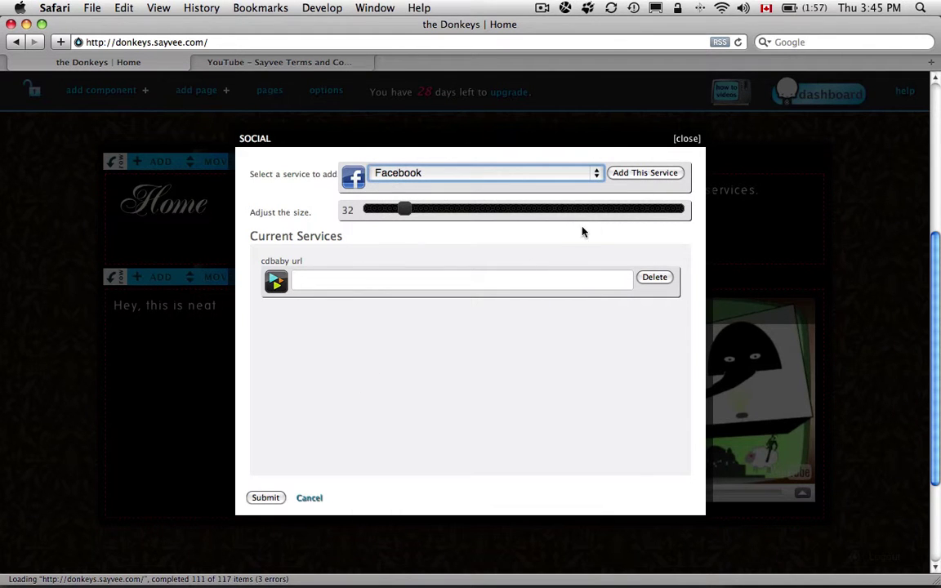
click(645, 174)
click(316, 285)
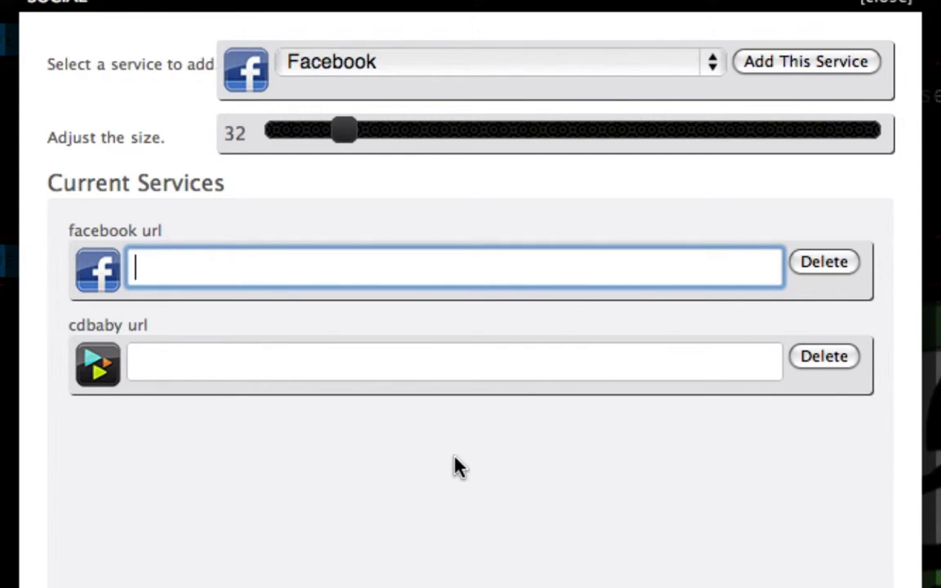
text(http:)
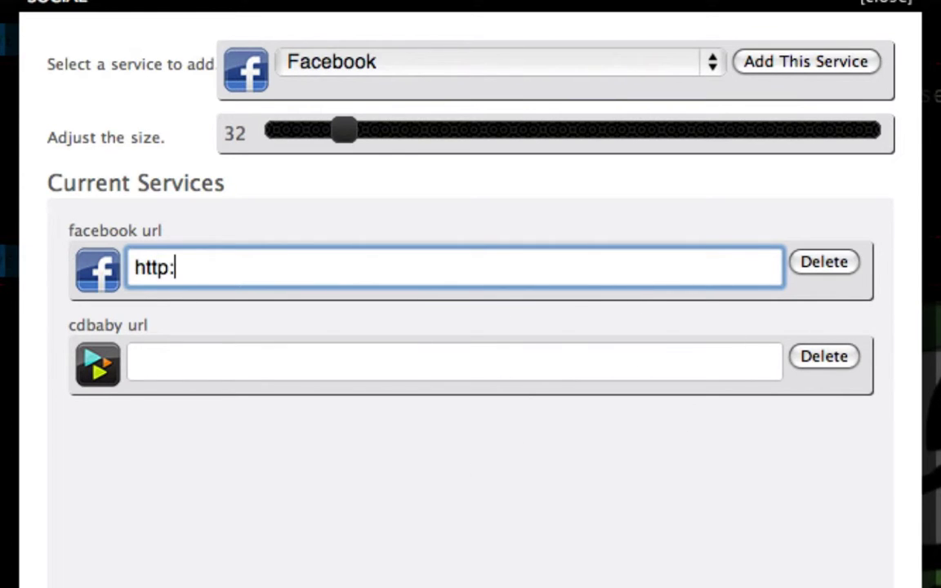
text(//facebook.com/say)
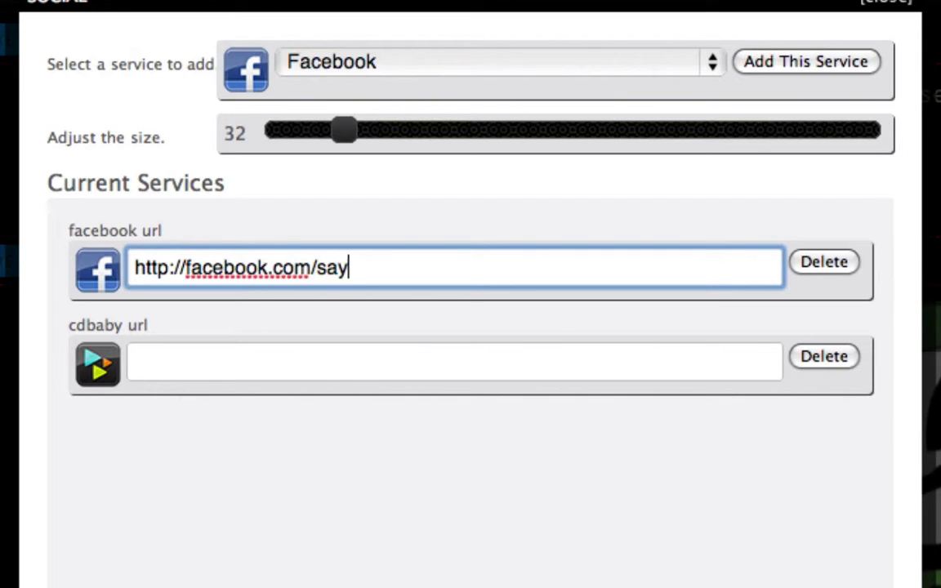
text(vee)
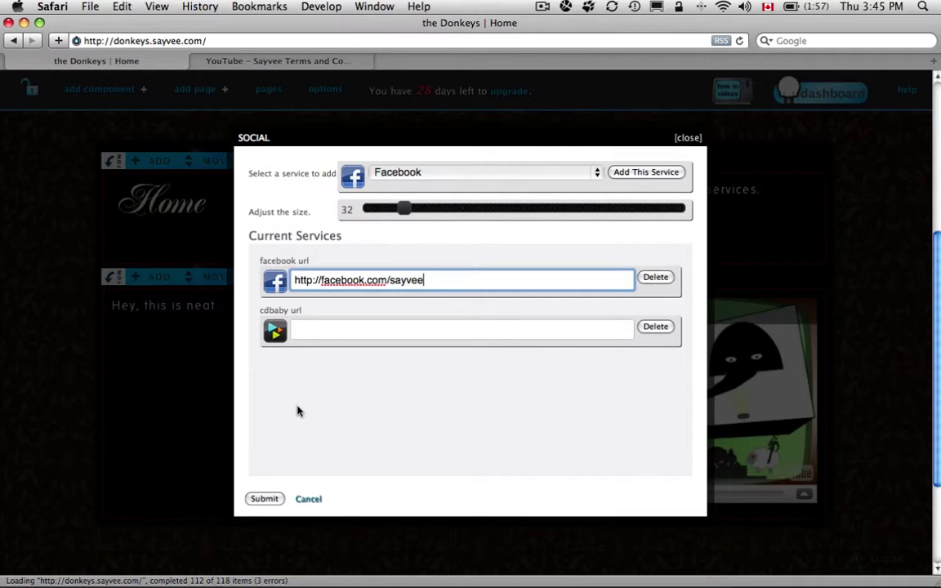
click(263, 499)
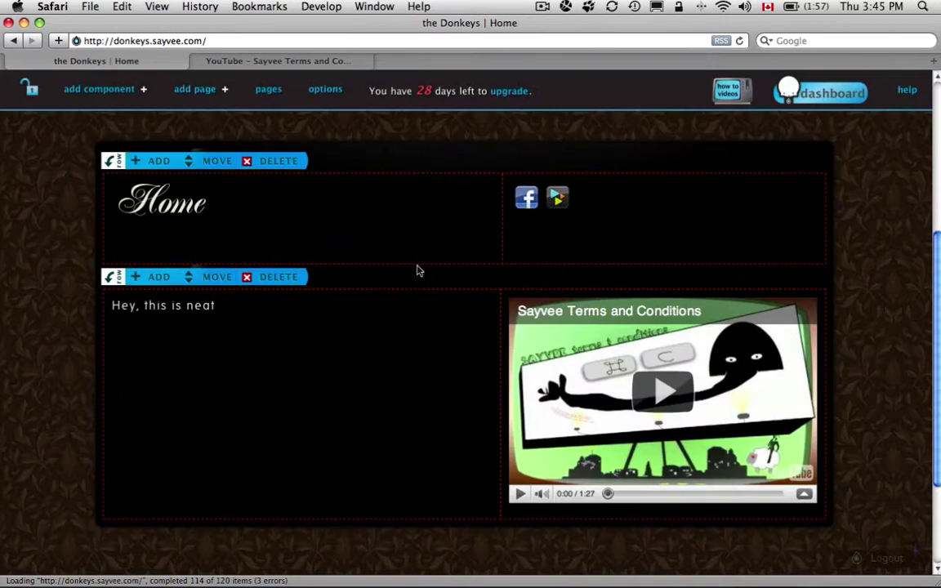
Reopen the Social Links component's options, enlarge its icons to size 66, and submit.
mouse_move(656, 194)
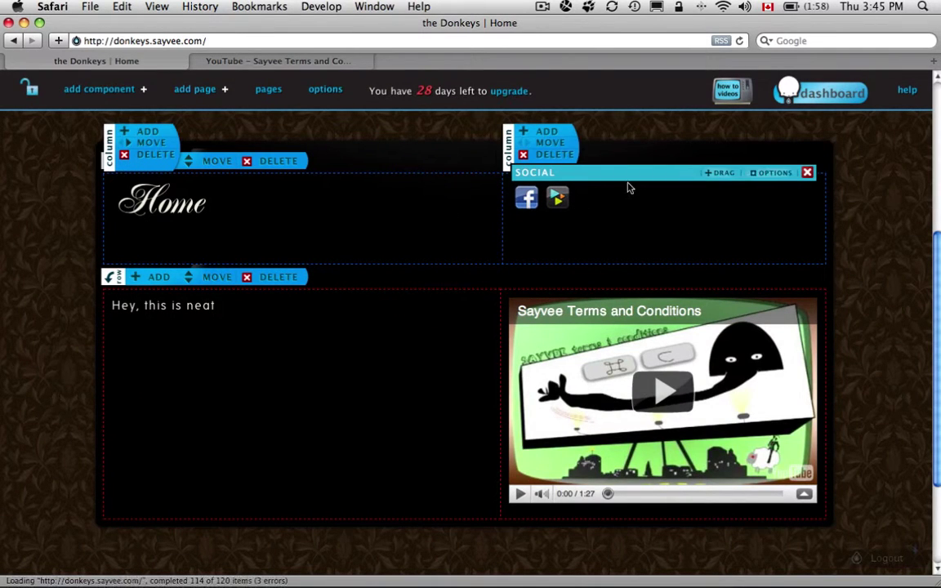
click(759, 174)
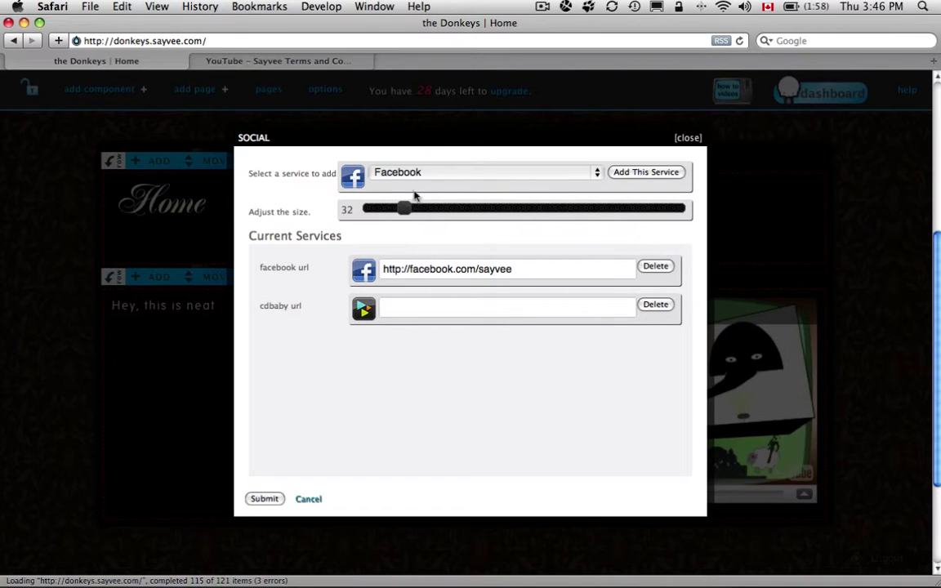
click(444, 211)
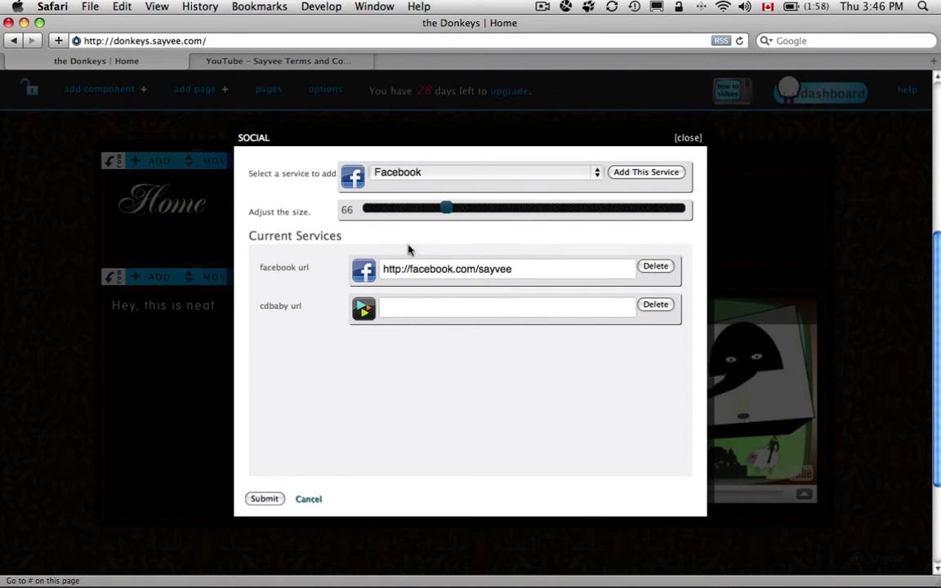
click(265, 499)
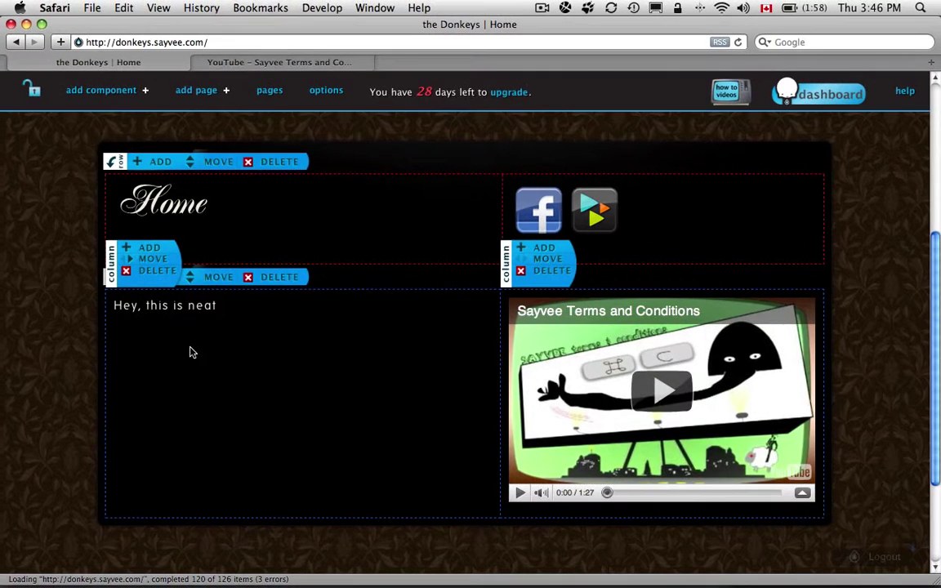
Show the media, informational and interactive components available for adding to the page.
click(115, 90)
scroll(386, 438, up, 3)
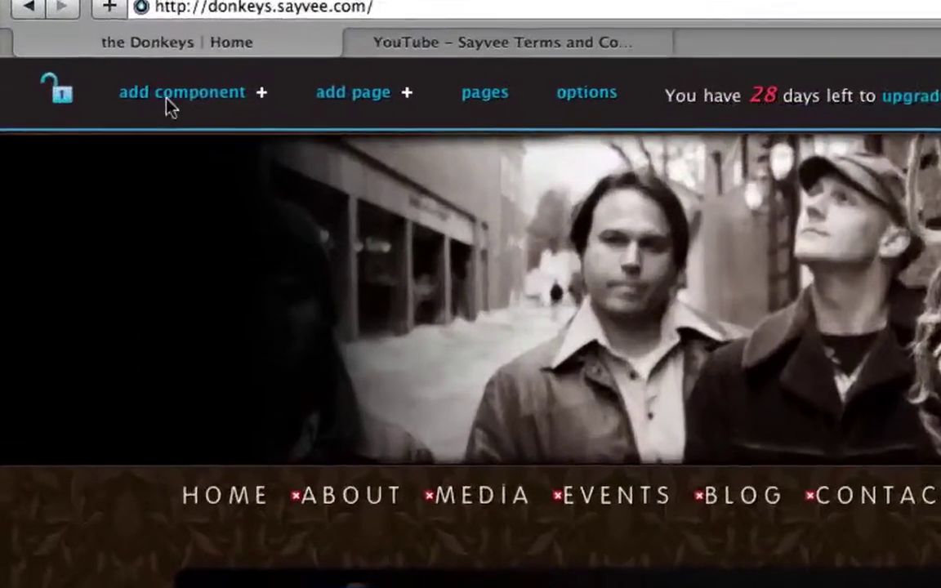
click(167, 99)
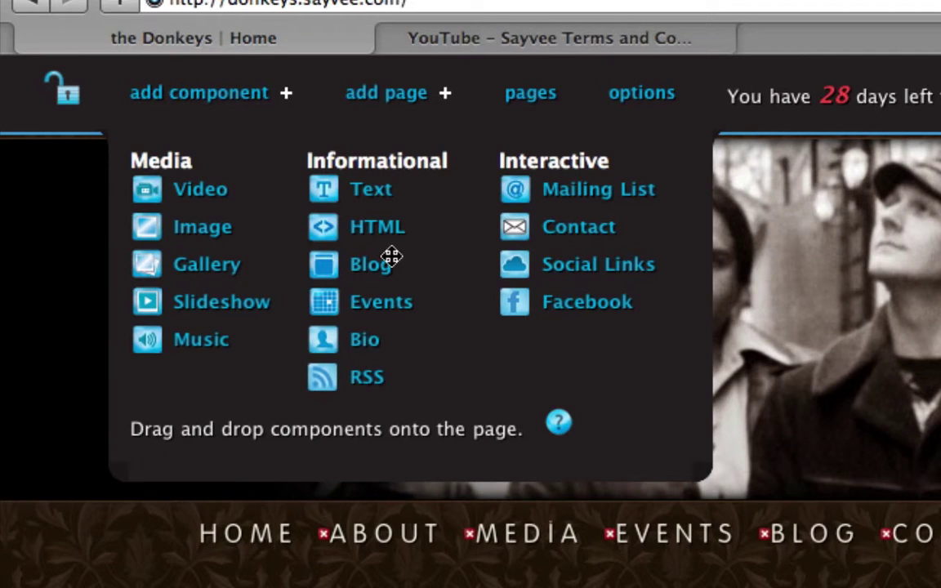